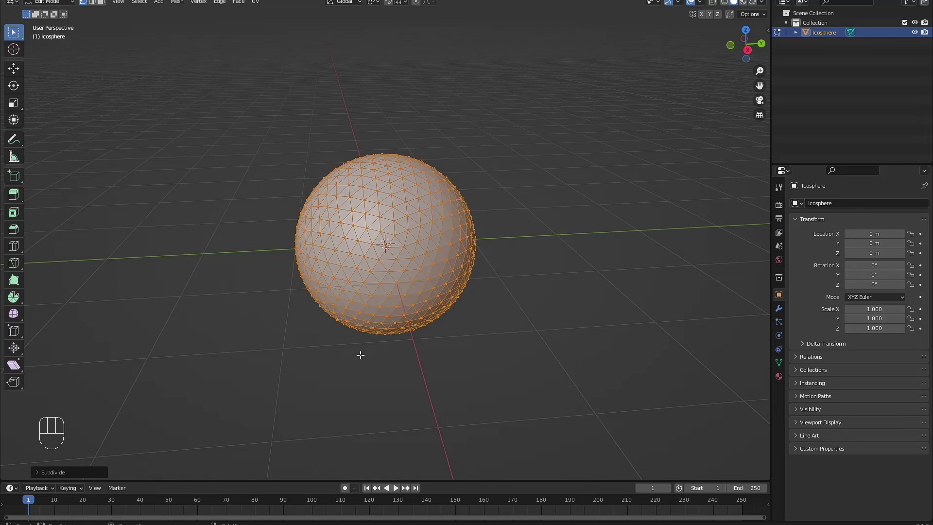
Step: Leave Edit Mode and apply Shade Smooth to the icosphere
{"action": "key", "text": "Tab"}
{"action": "right_click", "coordinate": [389, 224]}
{"action": "left_click", "coordinate": [406, 220]}
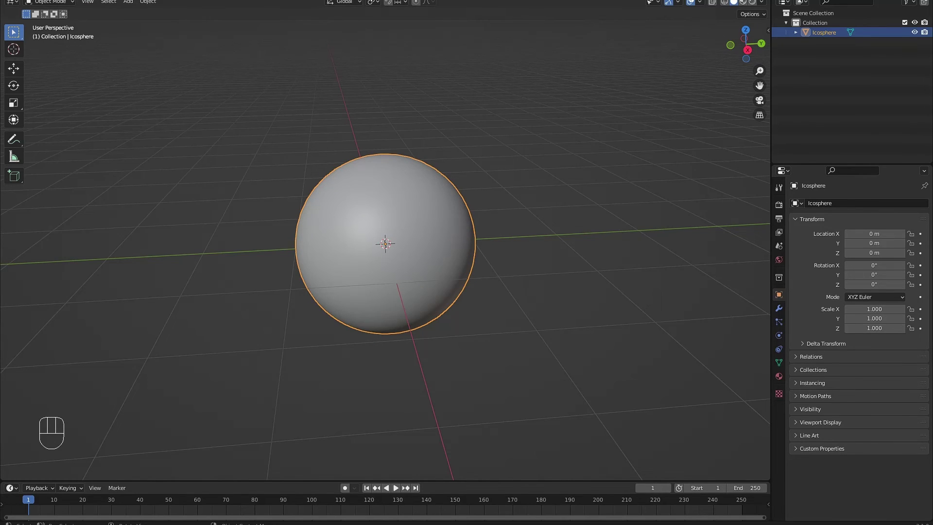
Step: Switch to the Shading workspace, frame the sphere, and close the file browser and image editor areas
{"action": "left_click", "coordinate": [318, 0]}
{"action": "scroll", "coordinate": [413, 170], "scroll_direction": "up", "scroll_amount": 4}
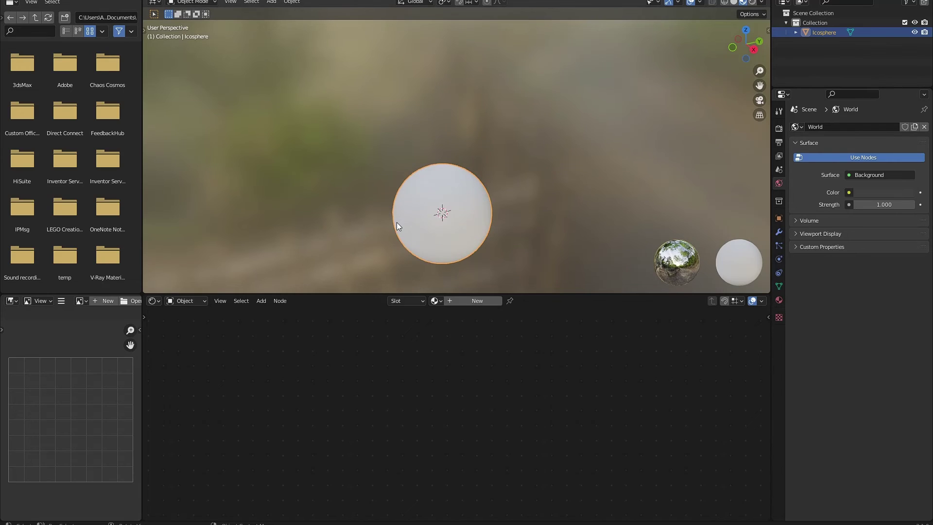
{"action": "key", "text": "KP_Decimal"}
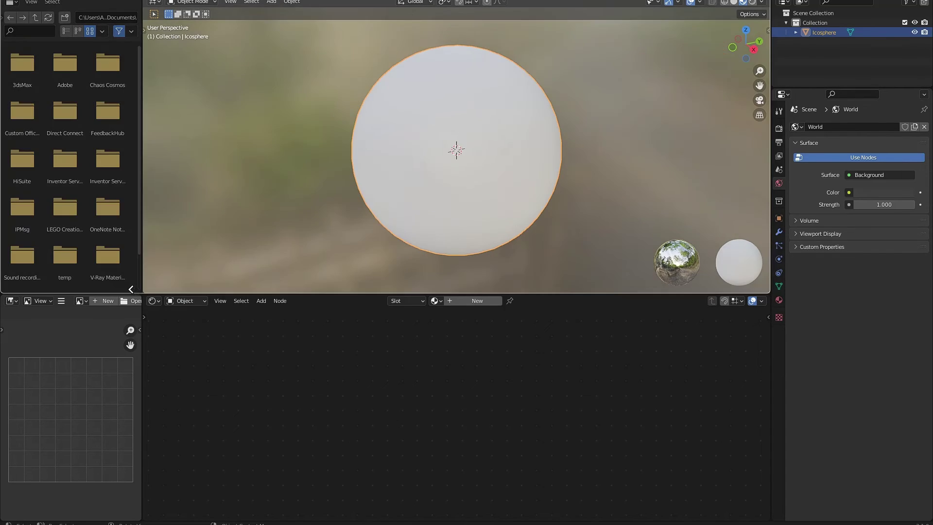
{"action": "left_click_drag", "start_coordinate": [130, 290], "coordinate": [123, 299]}
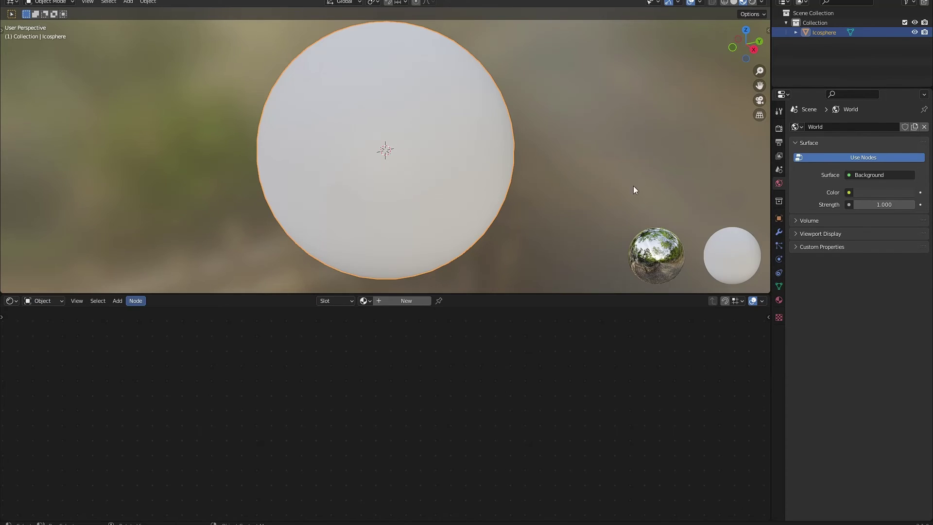
Step: Enable Ambient Occlusion, Bloom and Screen Space Reflections in the Eevee render settings
{"action": "left_click", "coordinate": [779, 128]}
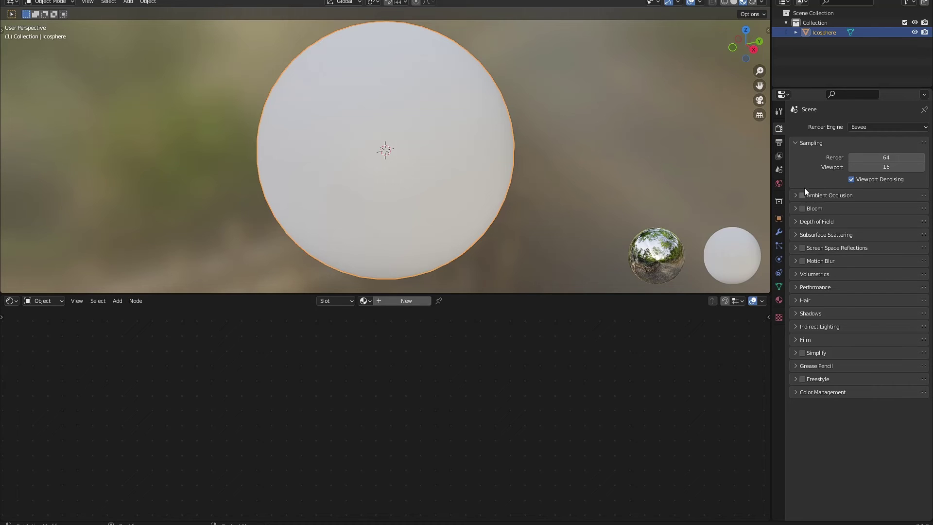
{"action": "left_click_drag", "start_coordinate": [802, 196], "coordinate": [801, 252]}
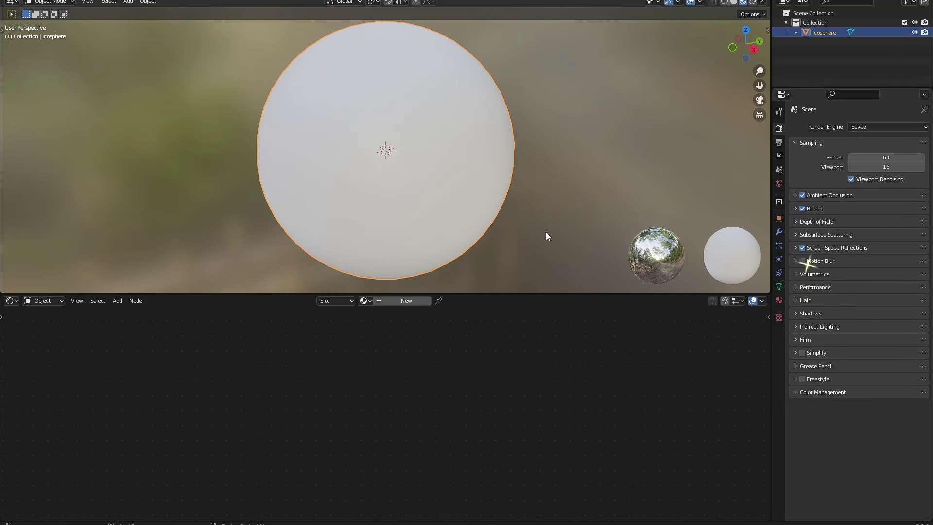
Step: Create a new material for the icosphere and set its Emission Strength to 50
{"action": "left_click", "coordinate": [394, 302]}
{"action": "scroll", "coordinate": [346, 485], "scroll_direction": "up", "scroll_amount": 1}
{"action": "middle_click_drag", "start_coordinate": [346, 485], "coordinate": [467, 410]}
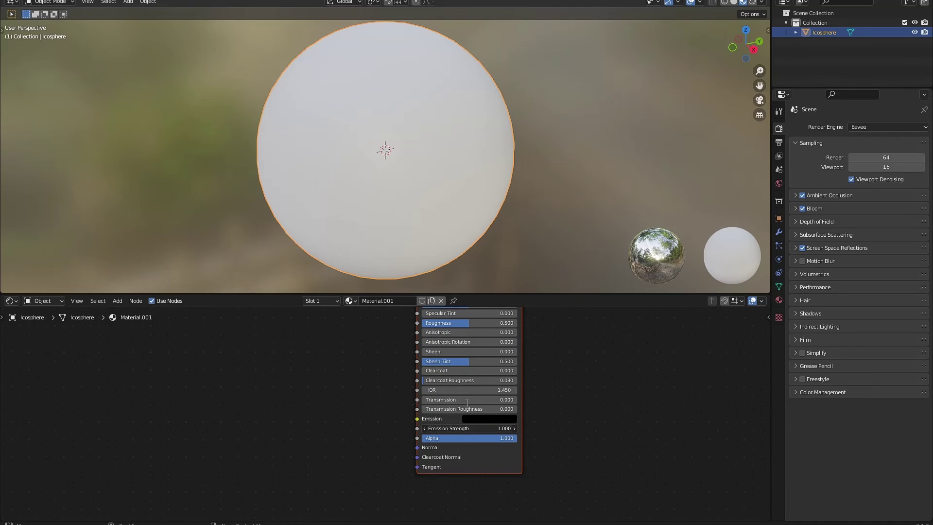
{"action": "left_click", "coordinate": [469, 428]}
{"action": "type", "text": "50"}
{"action": "key", "text": "Return"}
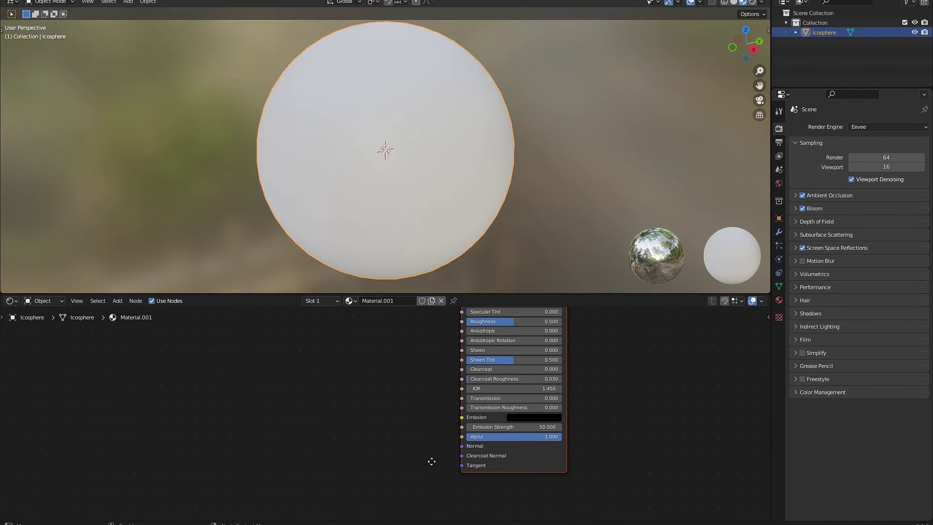
Step: Add a ColorRamp node beside the Principled BSDF's Emission input
{"action": "scroll", "coordinate": [432, 460], "scroll_direction": "left", "scroll_amount": 2, "text": "ctrl"}
{"action": "key", "text": "shift+a"}
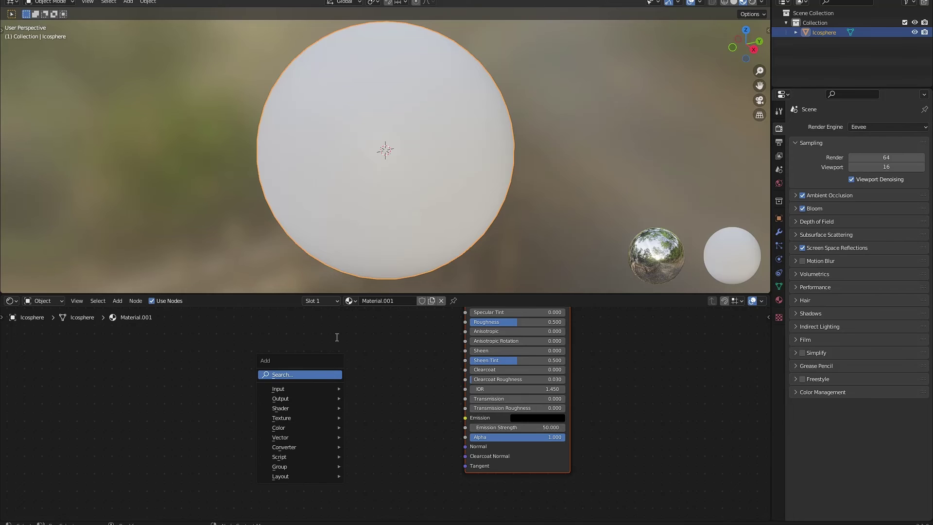
{"action": "type", "text": "co"}
{"action": "key", "text": "Return"}
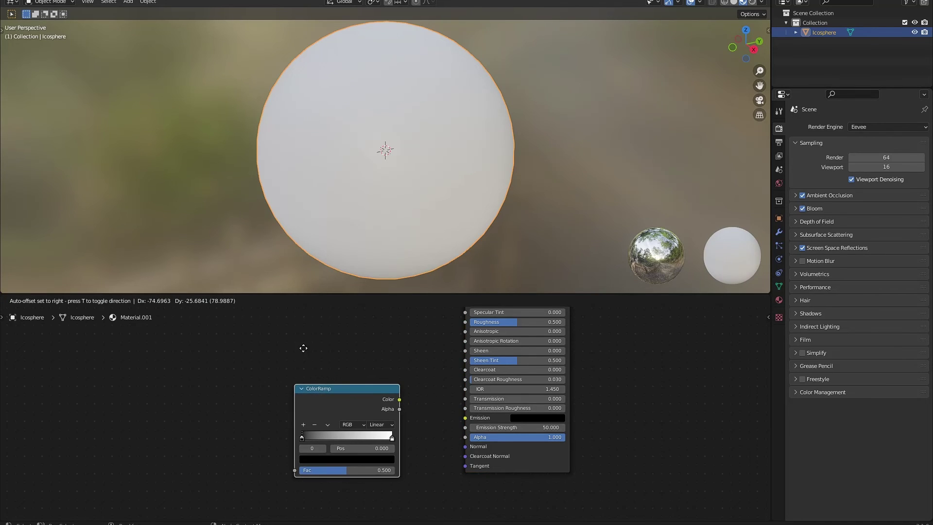
{"action": "left_click", "coordinate": [310, 346]}
Step: Add a Layer Weight node in front of the ColorRamp
{"action": "scroll", "coordinate": [270, 360], "scroll_direction": "left", "scroll_amount": 4, "text": "ctrl"}
{"action": "key", "text": "shift+a"}
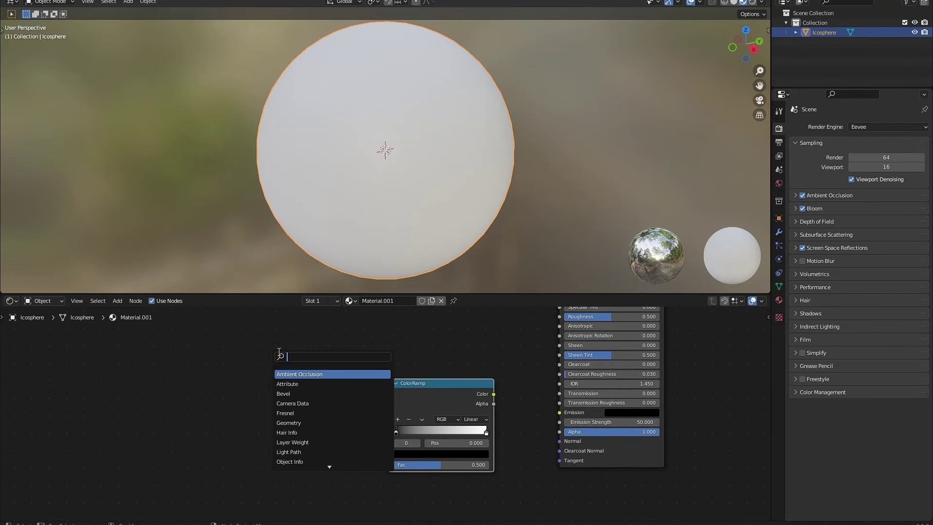
{"action": "type", "text": "l"}
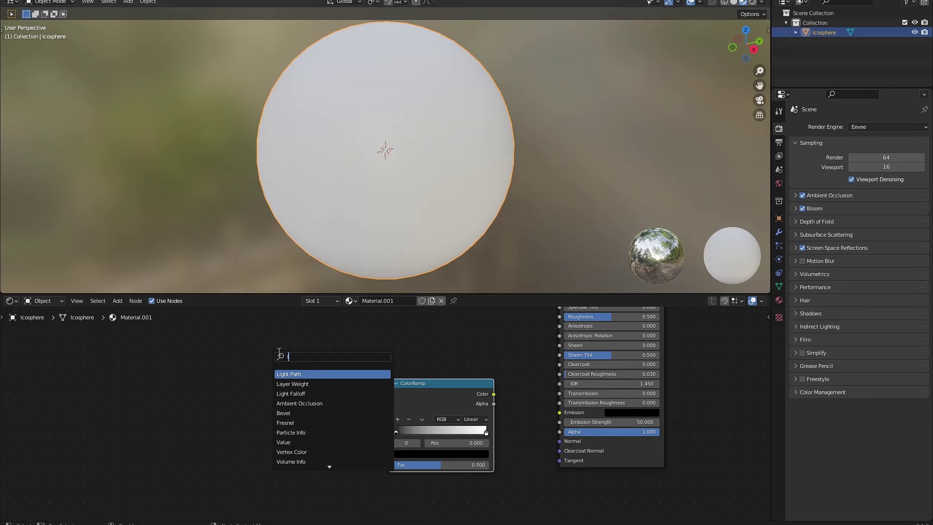
{"action": "type", "text": "y"}
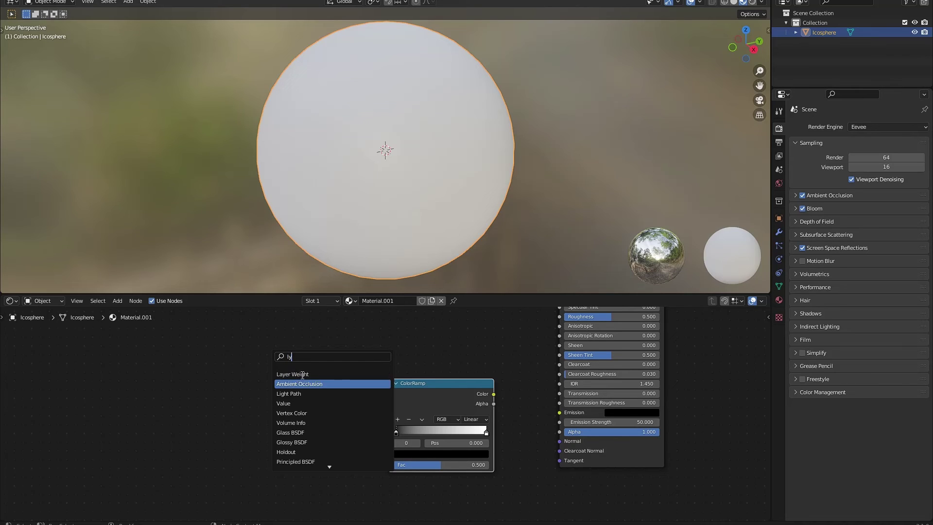
{"action": "left_click", "coordinate": [303, 375]}
{"action": "left_click", "coordinate": [337, 419]}
Step: Link the Layer Weight's Fresnel output to the ColorRamp's Fac, and the ColorRamp's Color to the Principled BSDF's Emission
{"action": "left_click_drag", "start_coordinate": [333, 424], "coordinate": [351, 393]}
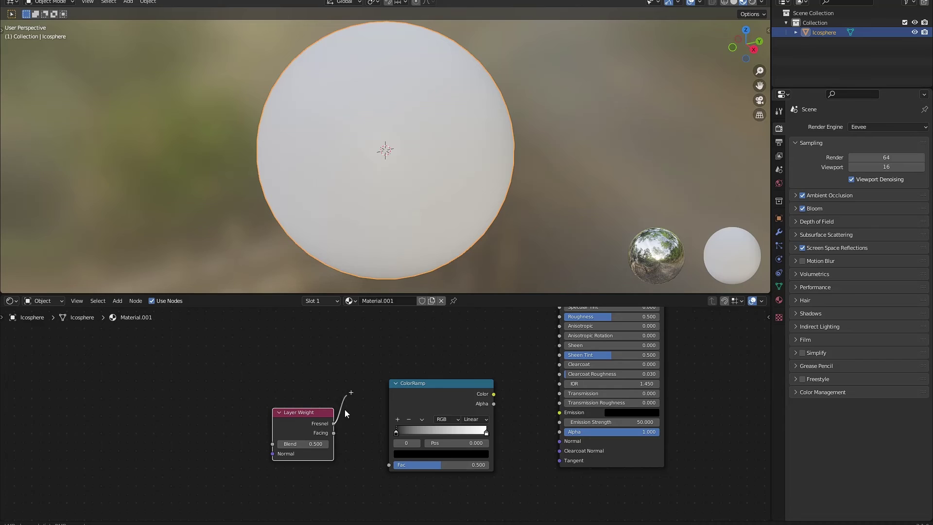
{"action": "left_click_drag", "start_coordinate": [369, 465], "coordinate": [391, 464]}
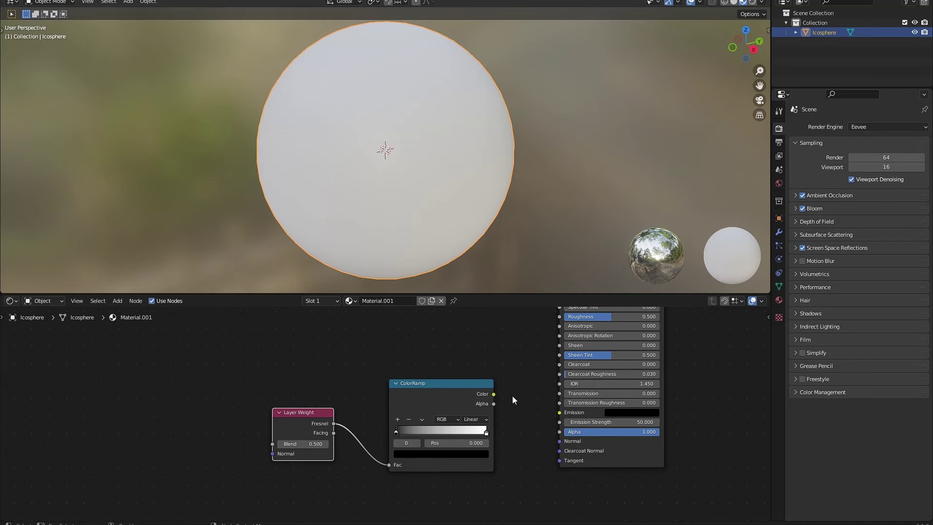
{"action": "left_click_drag", "start_coordinate": [515, 393], "coordinate": [558, 412]}
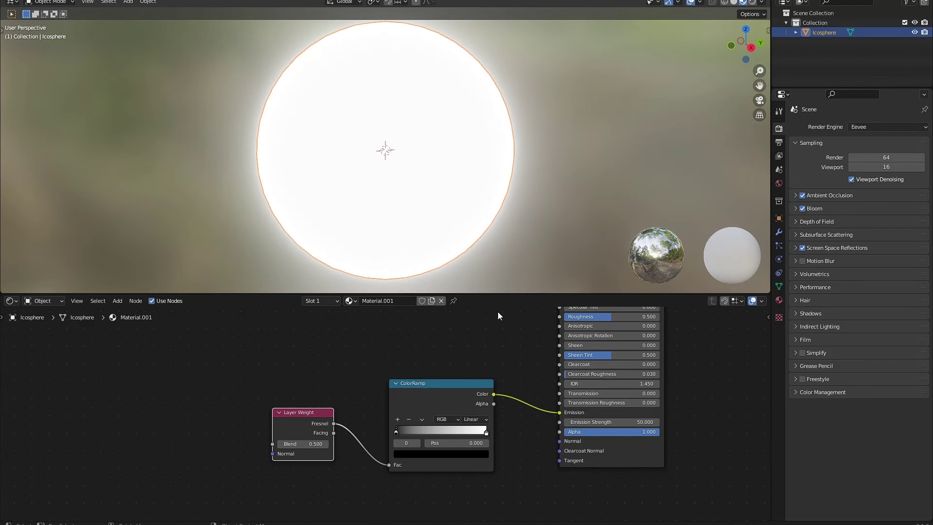
Step: Raise the Principled BSDF's Metallic value to 1.000
{"action": "middle_click_drag", "start_coordinate": [512, 407], "coordinate": [384, 520]}
{"action": "left_click_drag", "start_coordinate": [440, 404], "coordinate": [523, 404]}
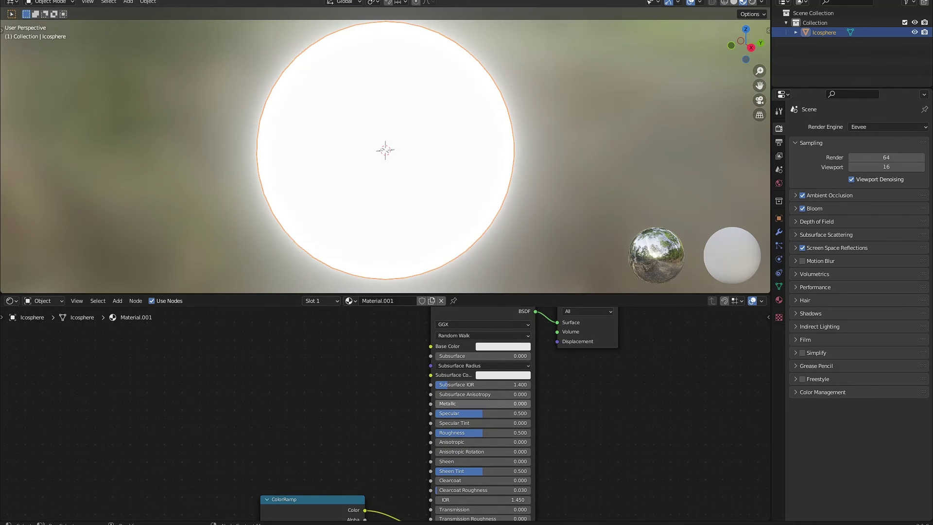
Step: Move the ColorRamp's black stop to about 0.205 and set the Layer Weight's Blend to 0.510
{"action": "middle_click_drag", "start_coordinate": [321, 462], "coordinate": [404, 373]}
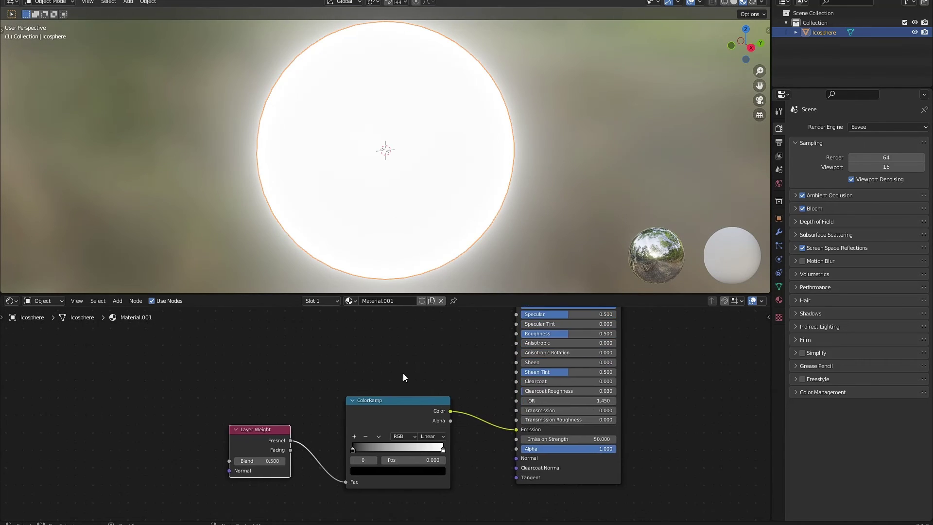
{"action": "left_click_drag", "start_coordinate": [349, 447], "coordinate": [374, 449]}
{"action": "mouse_move", "coordinate": [265, 460]}
{"action": "left_mouse_down"}
{"action": "mouse_move", "coordinate": [289, 460]}
{"action": "mouse_move", "coordinate": [266, 460]}
{"action": "left_mouse_up"}
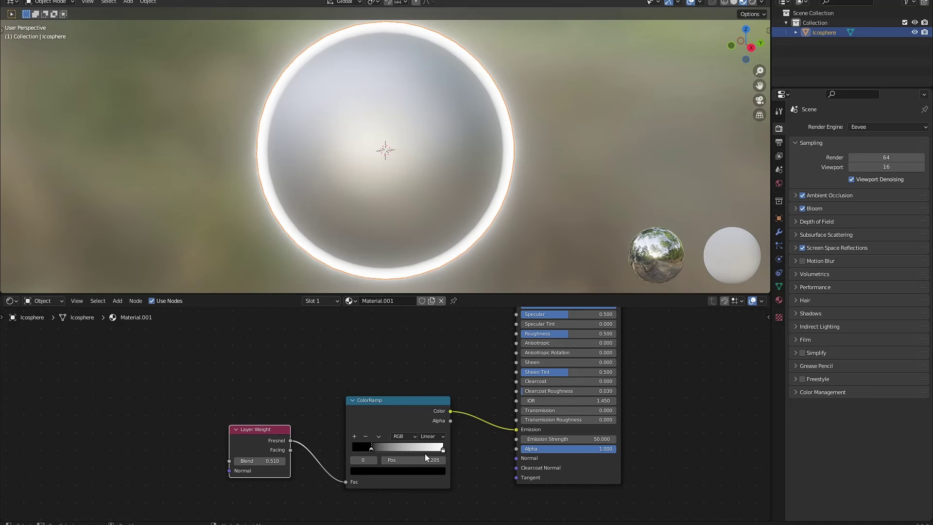
Step: Change the ColorRamp's white stop to red with hue about 0.007 and saturation 1.000
{"action": "left_click", "coordinate": [442, 449]}
{"action": "left_click", "coordinate": [389, 471]}
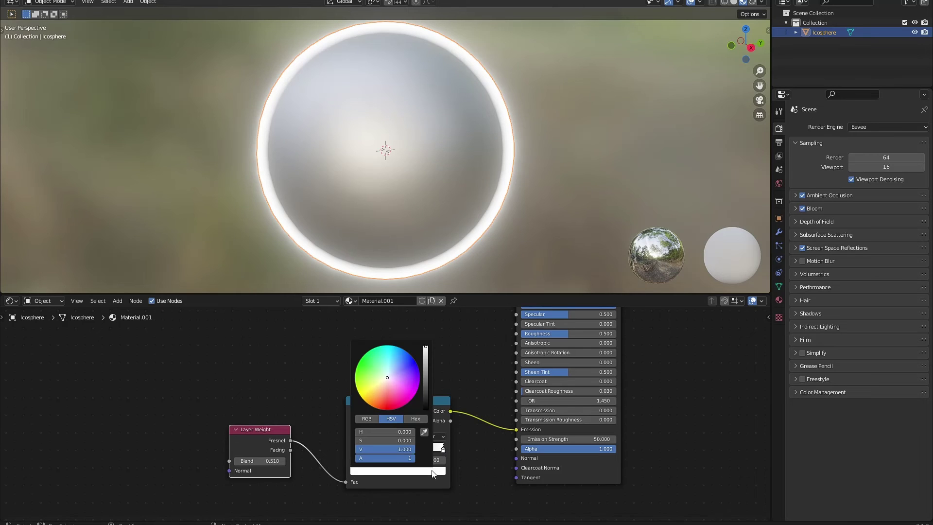
{"action": "left_click_drag", "start_coordinate": [382, 407], "coordinate": [385, 408]}
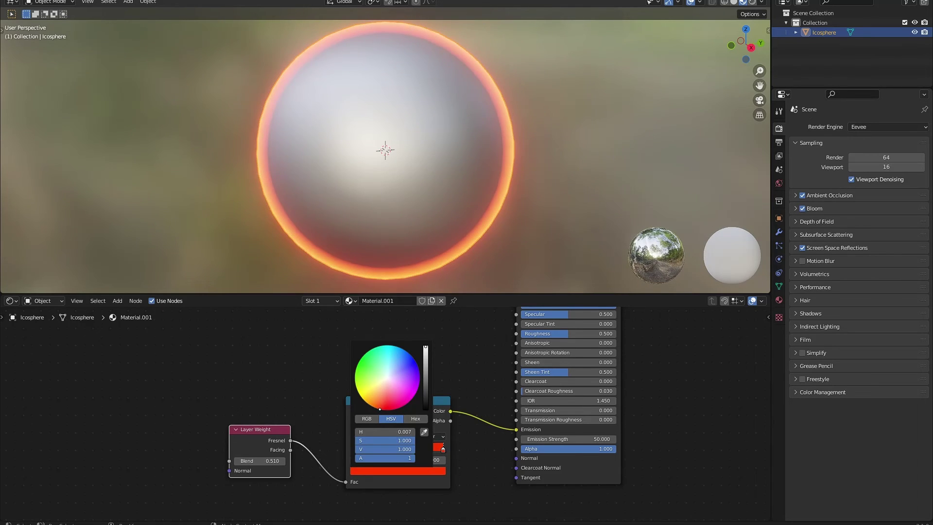
{"action": "middle_click_drag", "start_coordinate": [365, 212], "coordinate": [363, 239]}
Step: Add a second ColorRamp above the first and link its Color output to the Principled BSDF's Roughness
{"action": "middle_click_drag", "start_coordinate": [451, 374], "coordinate": [417, 465]}
{"action": "key", "text": "shift+a"}
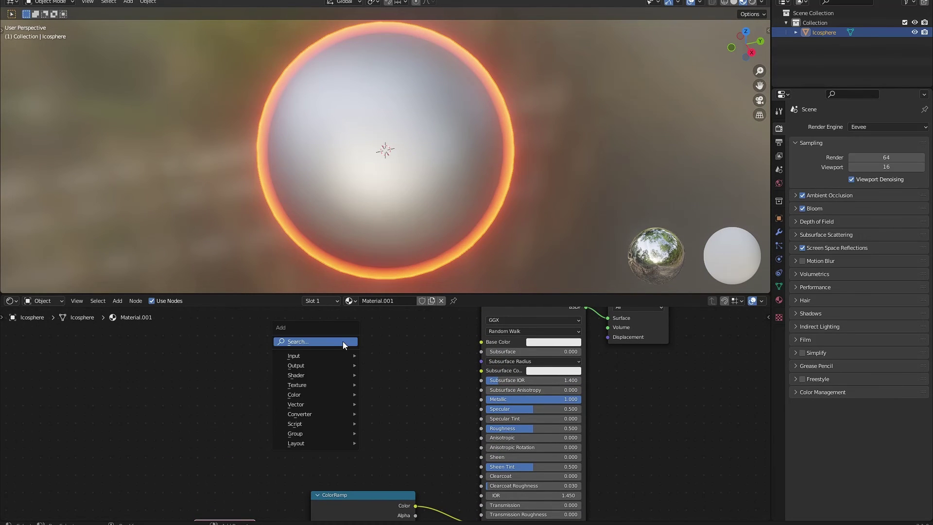
{"action": "type", "text": "sco"}
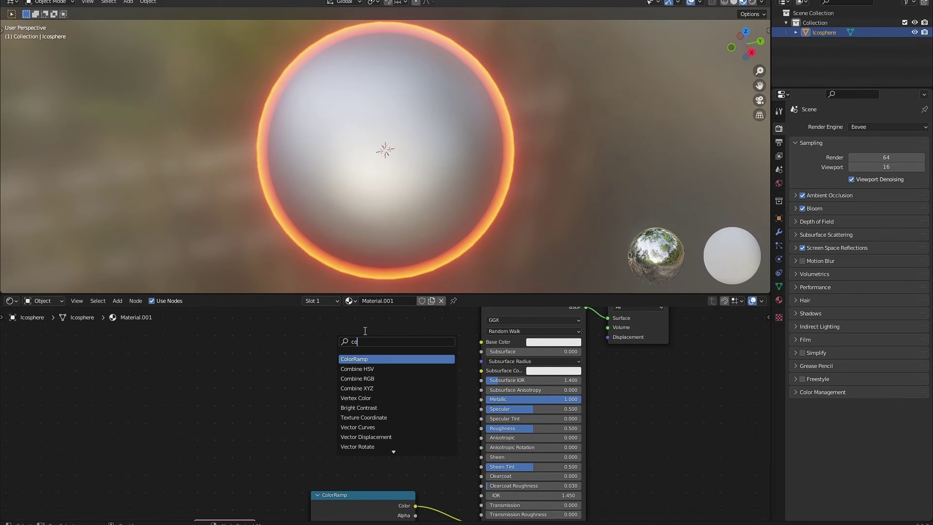
{"action": "key", "text": "Return"}
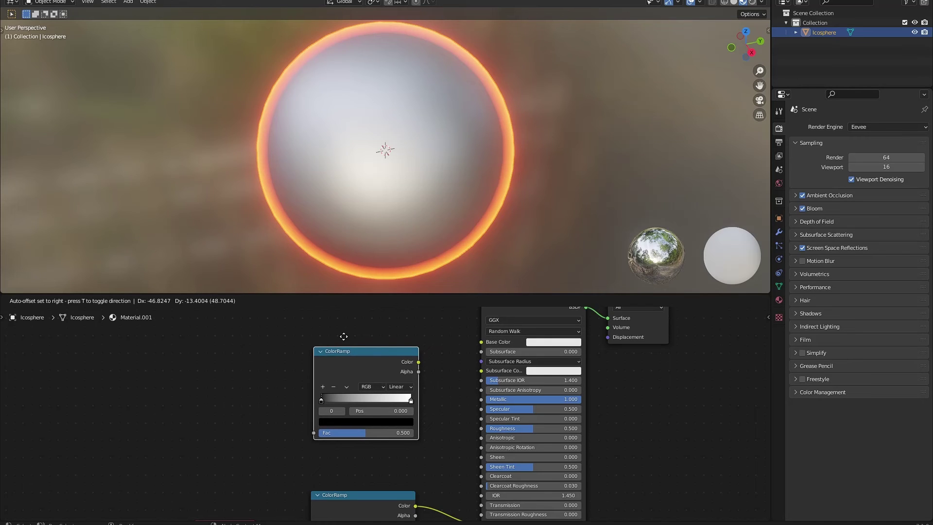
{"action": "left_click", "coordinate": [344, 336]}
{"action": "left_click_drag", "start_coordinate": [418, 361], "coordinate": [483, 428]}
Step: Add a Noise Texture node in front of the Roughness ColorRamp
{"action": "scroll", "coordinate": [387, 394], "scroll_direction": "left", "scroll_amount": 3, "text": "ctrl"}
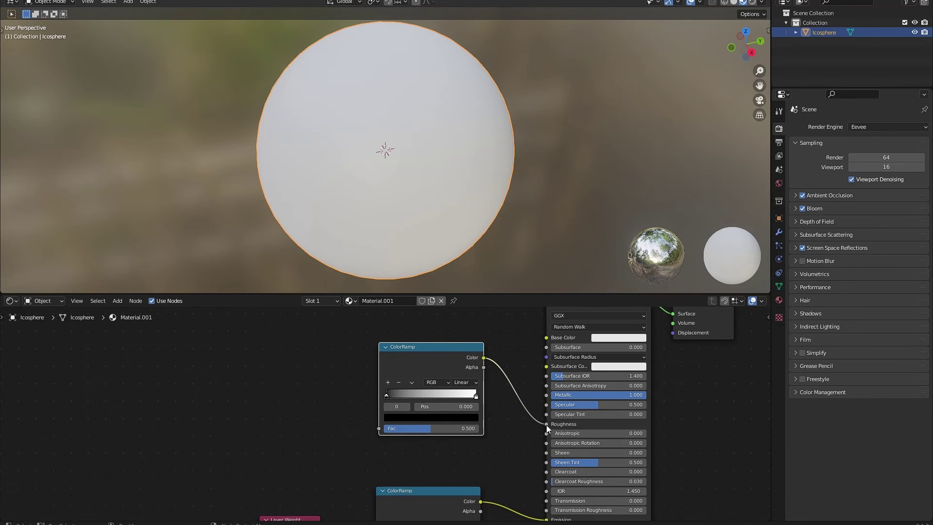
{"action": "scroll", "coordinate": [389, 406], "scroll_direction": "left", "scroll_amount": 2, "text": "ctrl"}
{"action": "key", "text": "shift+a"}
{"action": "type", "text": "noi"}
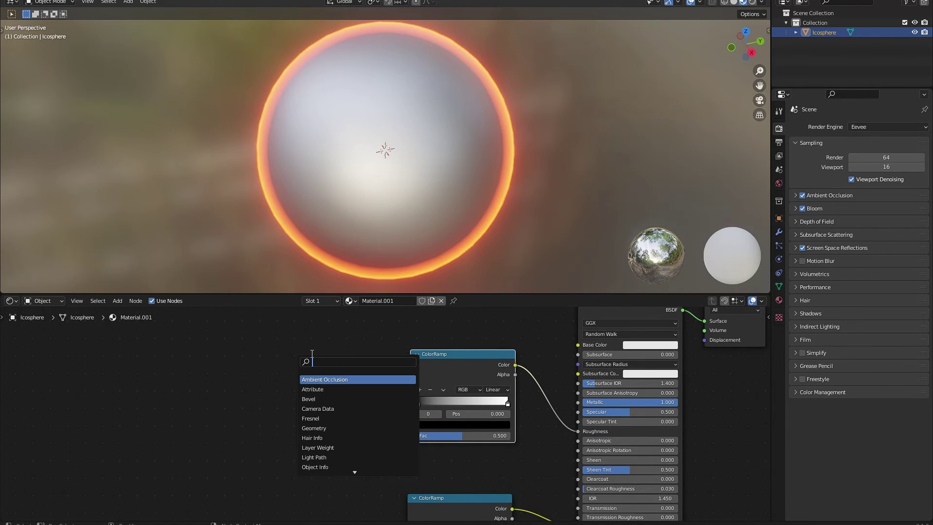
{"action": "type", "text": "se"}
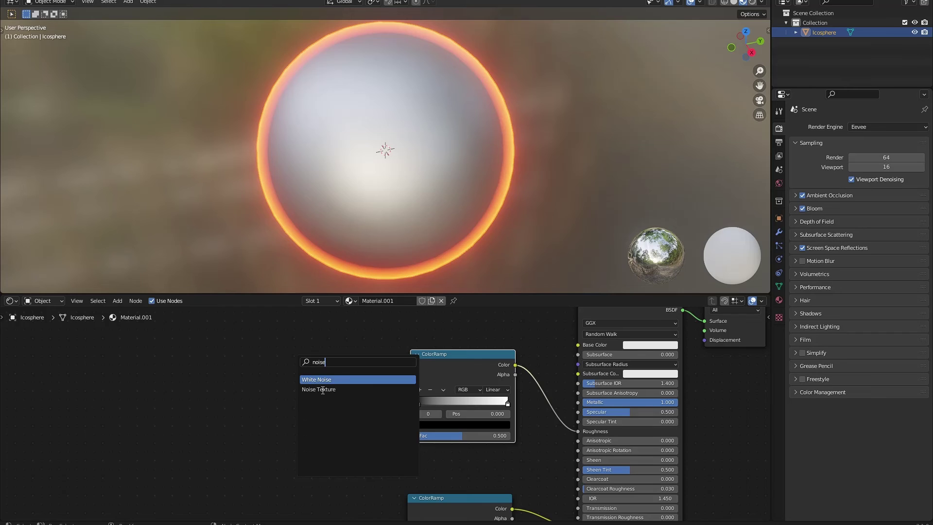
{"action": "left_click", "coordinate": [321, 390]}
{"action": "left_click", "coordinate": [332, 387]}
{"action": "middle_click_drag", "start_coordinate": [269, 391], "coordinate": [278, 391]}
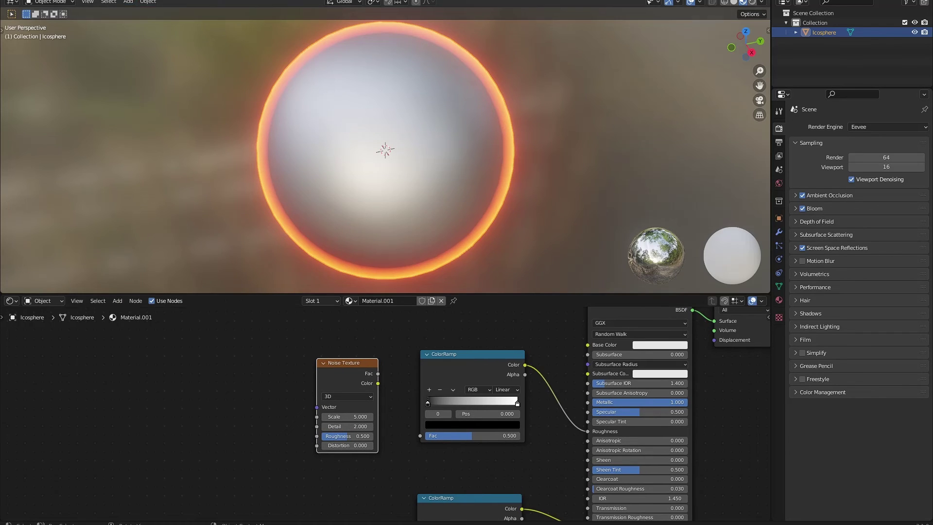
Step: Check in the add-on preferences whether the Node Wrangler add-on is enabled
{"action": "left_click", "coordinate": [41, 1]}
{"action": "left_click", "coordinate": [69, 131]}
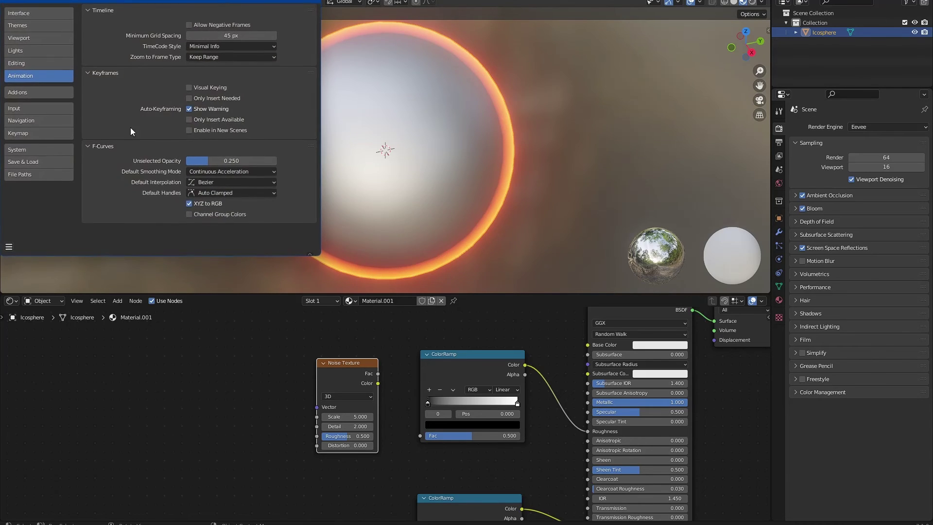
{"action": "left_click_drag", "start_coordinate": [84, 1], "coordinate": [307, 124]}
{"action": "left_click", "coordinate": [263, 221]}
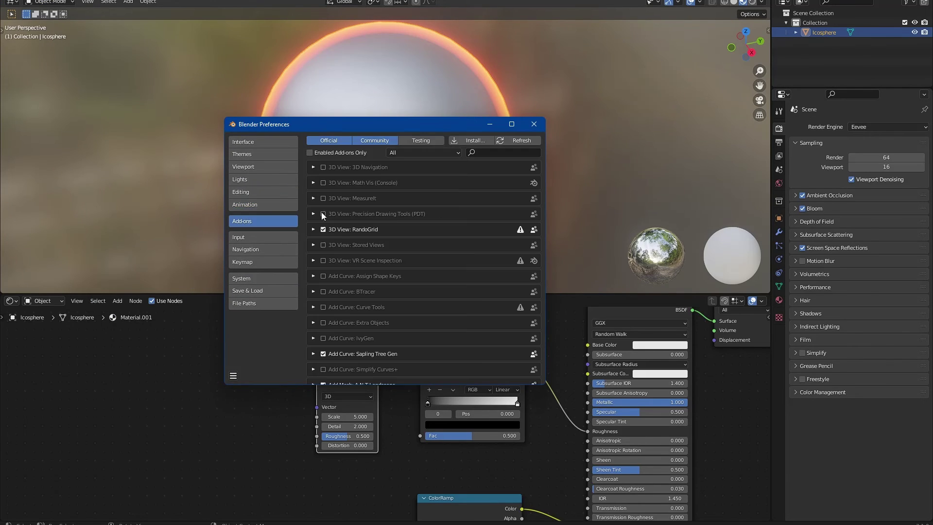
{"action": "left_click", "coordinate": [503, 153]}
{"action": "type", "text": "node"}
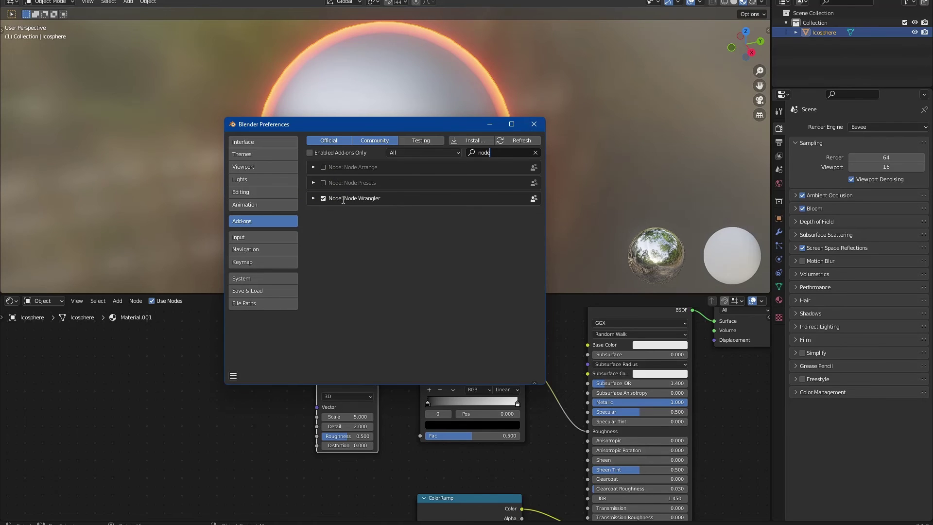
{"action": "left_click", "coordinate": [534, 124]}
Step: Give the Noise Texture Mapping and Texture Coordinate nodes using Object coordinates, and link its Fac output to the Roughness ColorRamp's Fac
{"action": "middle_click_drag", "start_coordinate": [300, 385], "coordinate": [331, 380]}
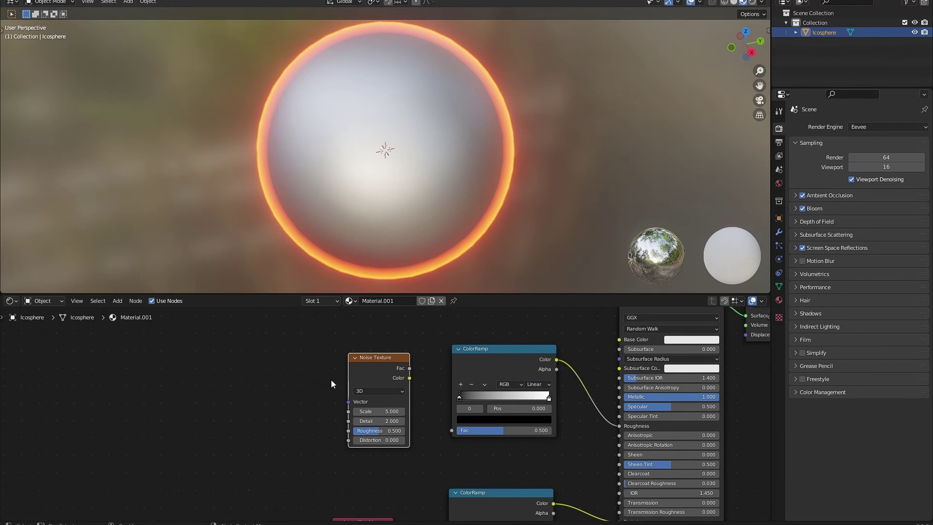
{"action": "key", "text": "ctrl+t"}
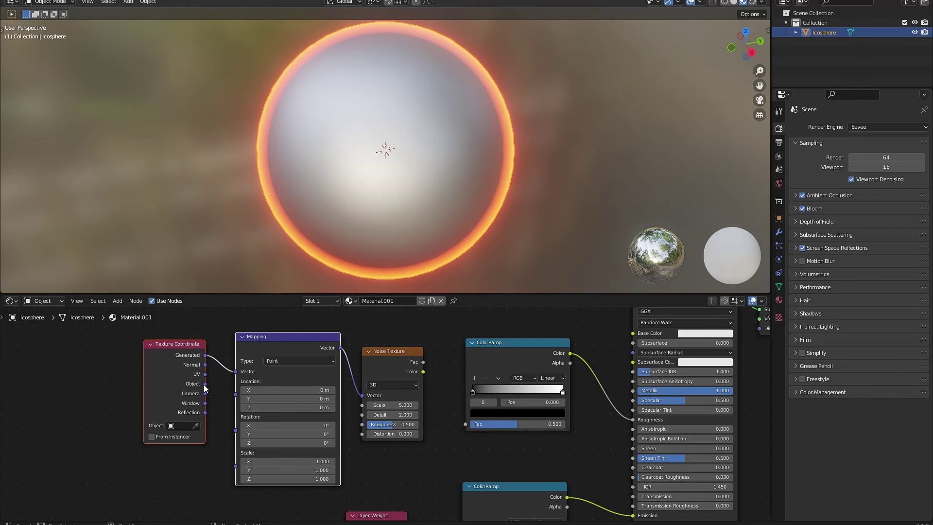
{"action": "left_click_drag", "start_coordinate": [236, 373], "coordinate": [235, 372]}
{"action": "left_click_drag", "start_coordinate": [421, 362], "coordinate": [442, 386]}
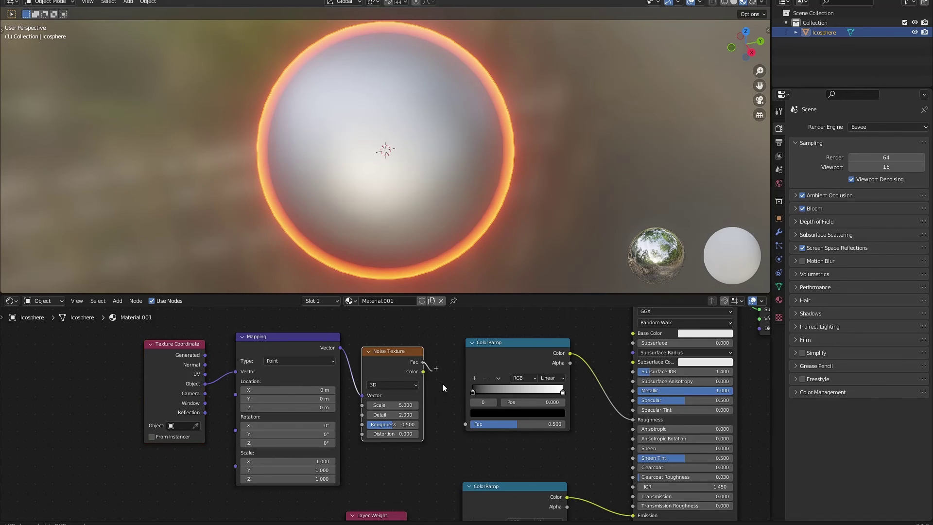
{"action": "left_click_drag", "start_coordinate": [468, 425], "coordinate": [467, 424]}
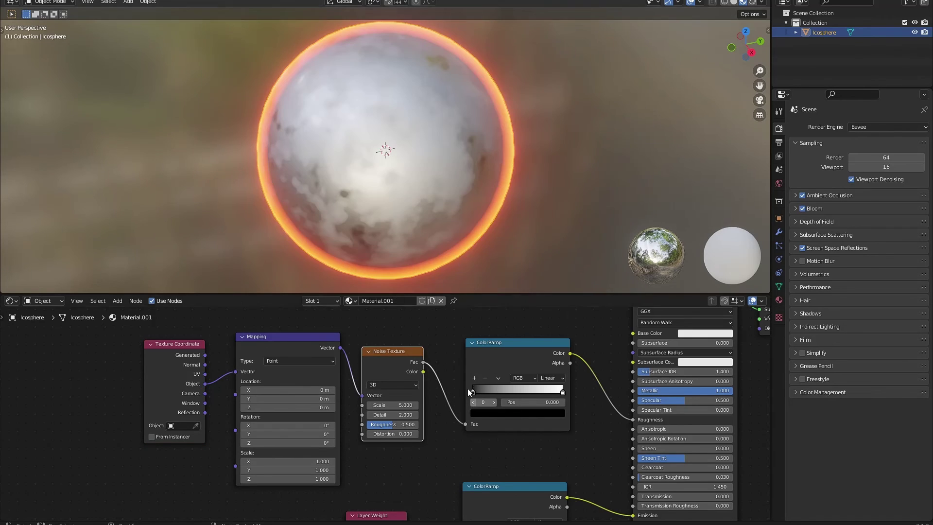
Step: Set the Noise Texture's scale to 7.2 and detail to 15, and move the Roughness ColorRamp's stops inward, the white one to 0.832
{"action": "scroll", "coordinate": [470, 392], "scroll_direction": "up", "scroll_amount": 2}
{"action": "left_click_drag", "start_coordinate": [404, 414], "coordinate": [425, 405]}
{"action": "left_click_drag", "start_coordinate": [486, 384], "coordinate": [516, 377]}
{"action": "left_click_drag", "start_coordinate": [593, 385], "coordinate": [575, 387]}
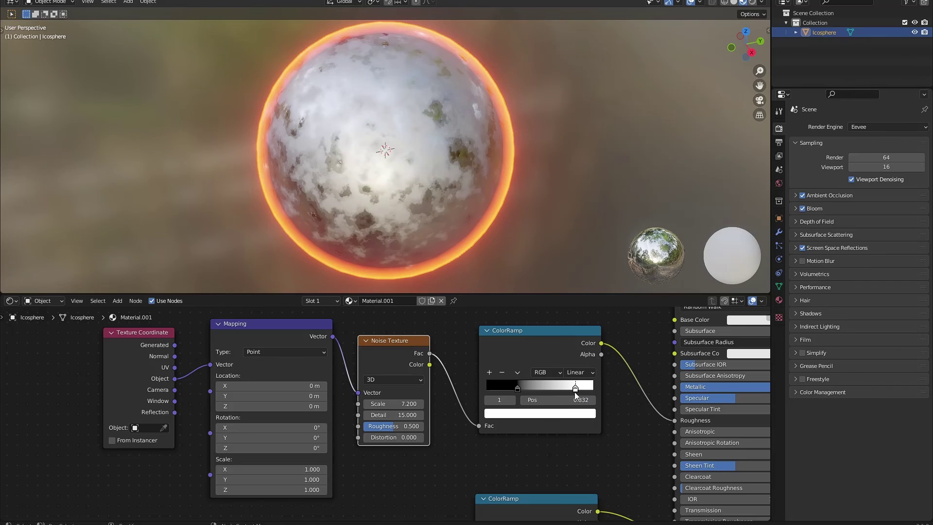
{"action": "middle_click_drag", "start_coordinate": [404, 204], "coordinate": [367, 141]}
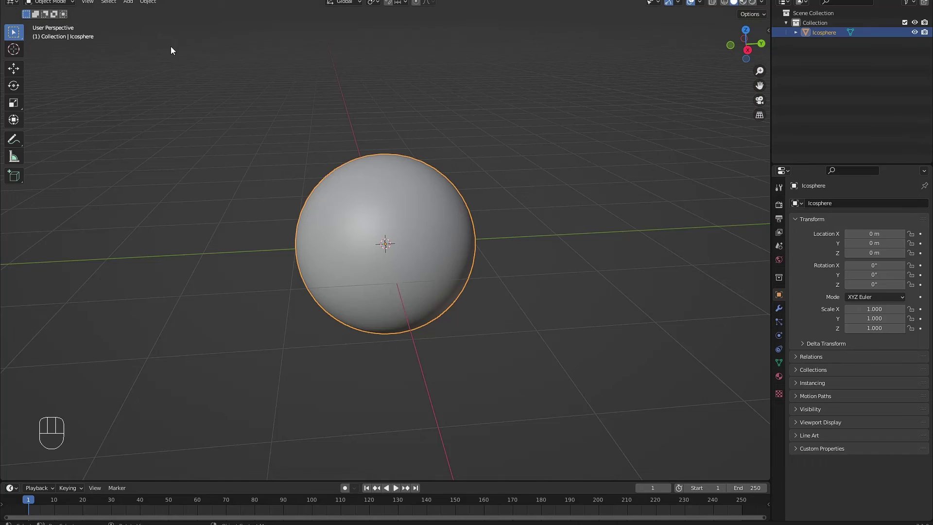
Step: Move the icosphere away from the origin to about X -3.65, Y 9.14, Z 2.76 m and scale it to about 0.461
{"action": "scroll", "coordinate": [290, 363], "scroll_direction": "down", "scroll_amount": 5}
{"action": "key", "text": "g"}
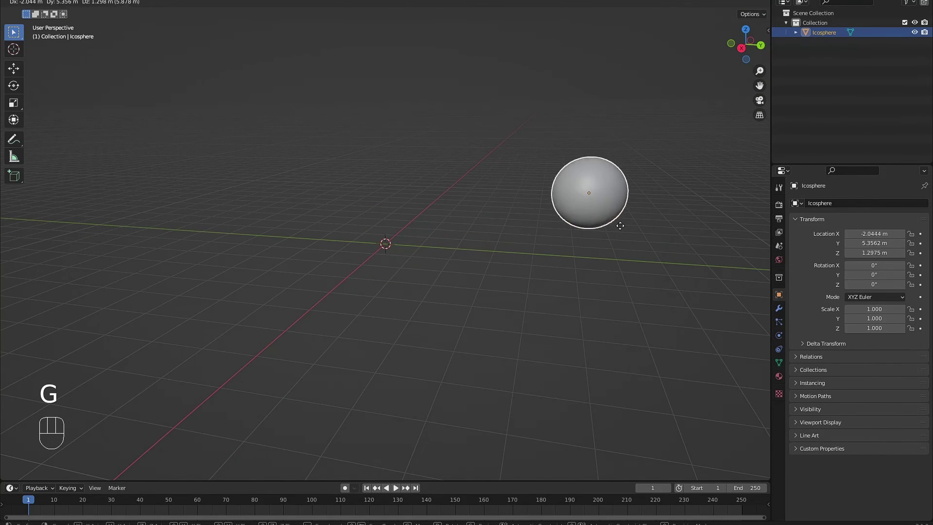
{"action": "left_click", "coordinate": [724, 185]}
{"action": "middle_click_drag", "start_coordinate": [724, 186], "coordinate": [535, 286]}
{"action": "key", "text": "s"}
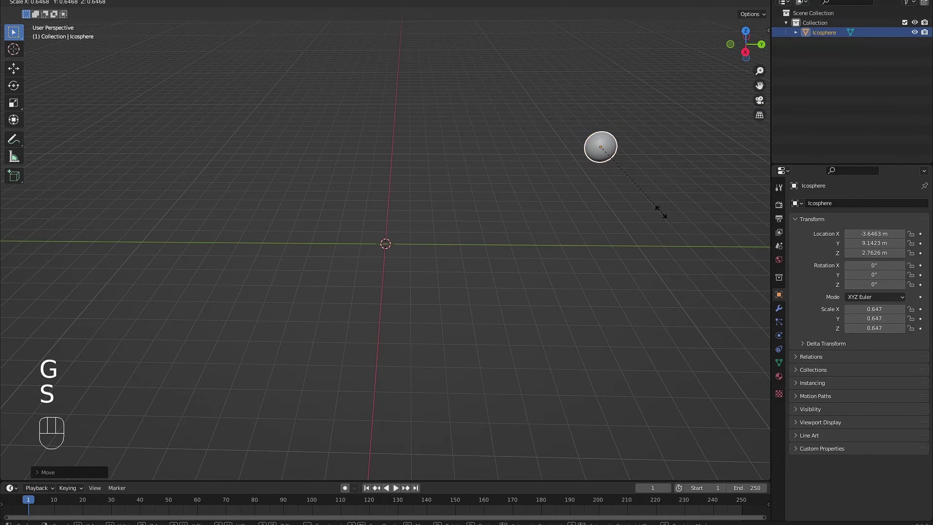
{"action": "left_click", "coordinate": [640, 193]}
{"action": "scroll", "coordinate": [416, 234], "scroll_direction": "up", "scroll_amount": 3}
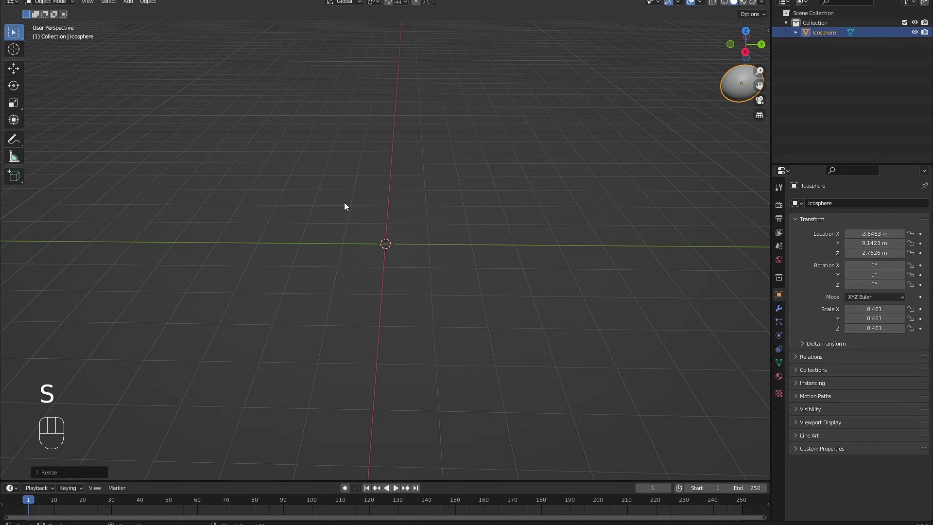
Step: Add a plane at the origin, enlarge it by a factor of 8 and apply its scale
{"action": "key", "text": "shift+a"}
{"action": "left_click", "coordinate": [390, 201]}
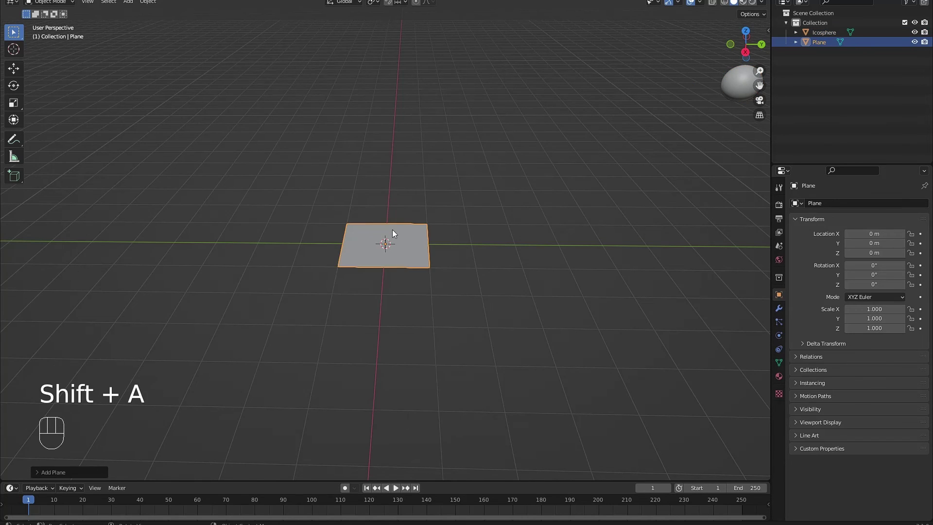
{"action": "key", "text": "s"}
{"action": "key", "text": "8"}
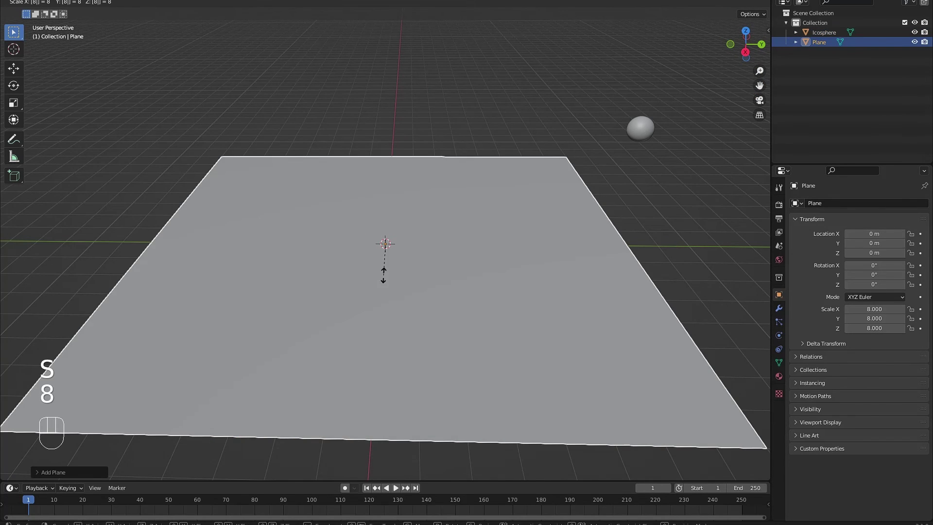
{"action": "left_click", "coordinate": [384, 275]}
{"action": "scroll", "coordinate": [355, 301], "scroll_direction": "down", "scroll_amount": 2}
{"action": "middle_click_drag", "start_coordinate": [59, 398], "coordinate": [260, 341]}
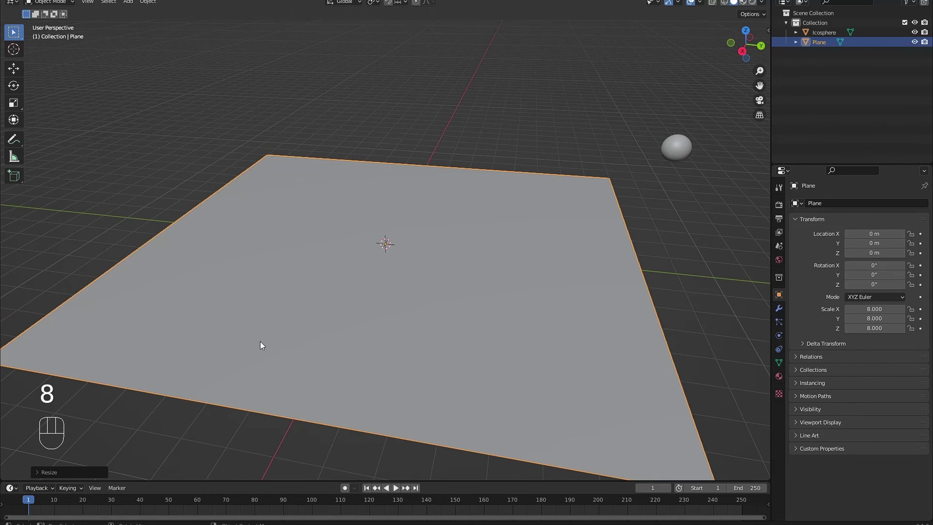
{"action": "key", "text": "ctrl+a"}
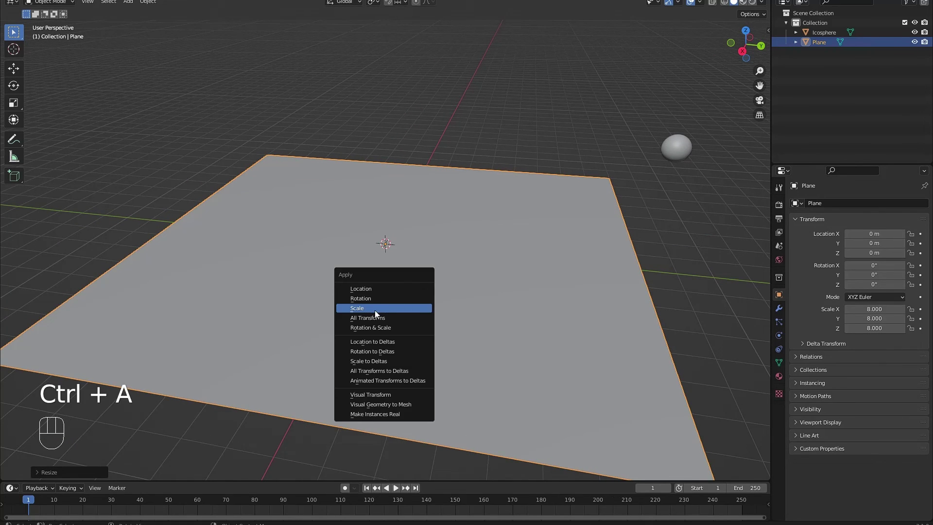
{"action": "left_click", "coordinate": [425, 305]}
Step: Subdivide the plane's mesh with 50 cuts and return to Object Mode
{"action": "key", "text": "Tab"}
{"action": "scroll", "coordinate": [336, 248], "scroll_direction": "down", "scroll_amount": 2}
{"action": "right_click", "coordinate": [337, 248]}
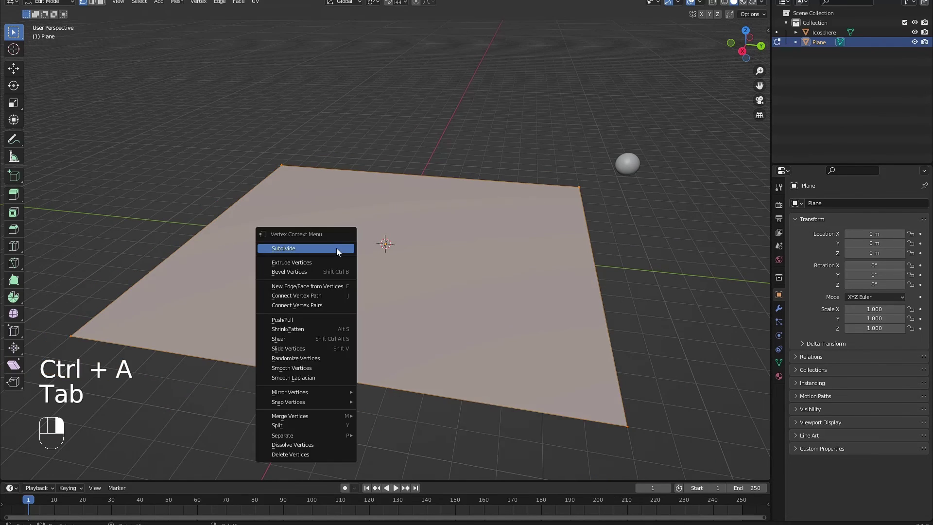
{"action": "left_click", "coordinate": [302, 247]}
{"action": "left_click", "coordinate": [76, 475]}
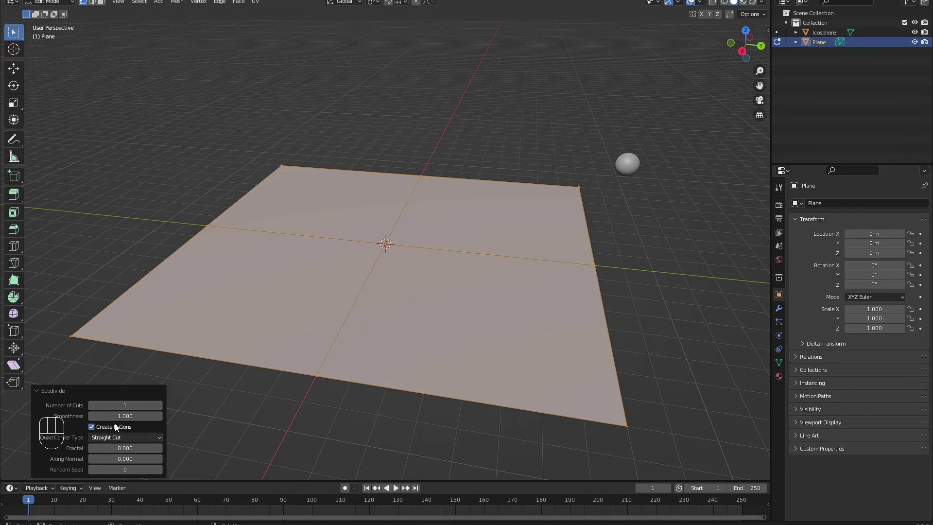
{"action": "left_click", "coordinate": [125, 405]}
{"action": "type", "text": "50"}
{"action": "key", "text": "Return"}
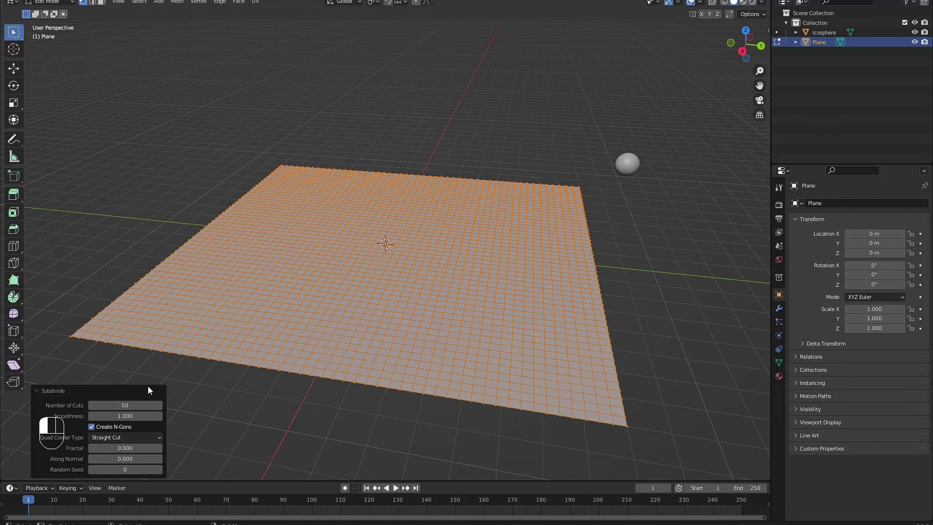
{"action": "scroll", "coordinate": [75, 395], "scroll_direction": "up", "scroll_amount": 2}
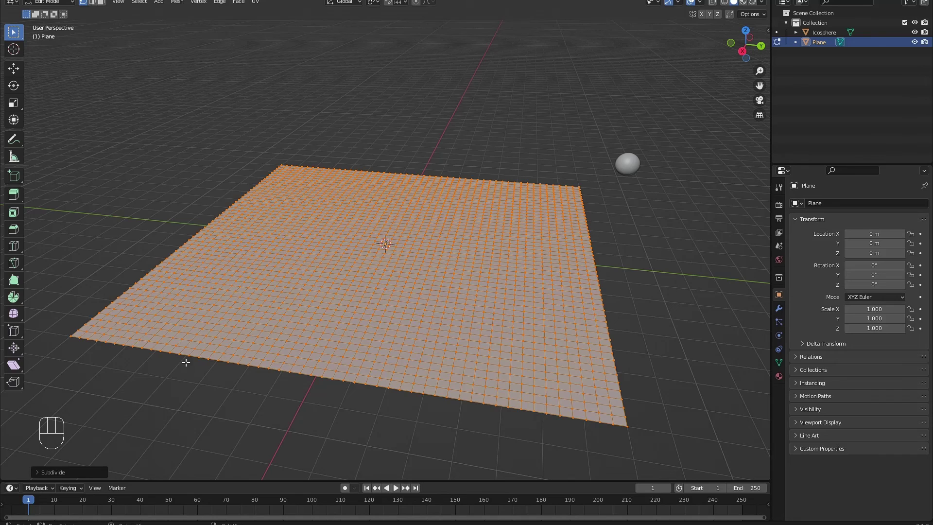
{"action": "key", "text": "Tab"}
Step: Add a Displace modifier with a new texture to the plane
{"action": "scroll", "coordinate": [544, 312], "scroll_direction": "up", "scroll_amount": 3}
{"action": "left_click", "coordinate": [780, 308]}
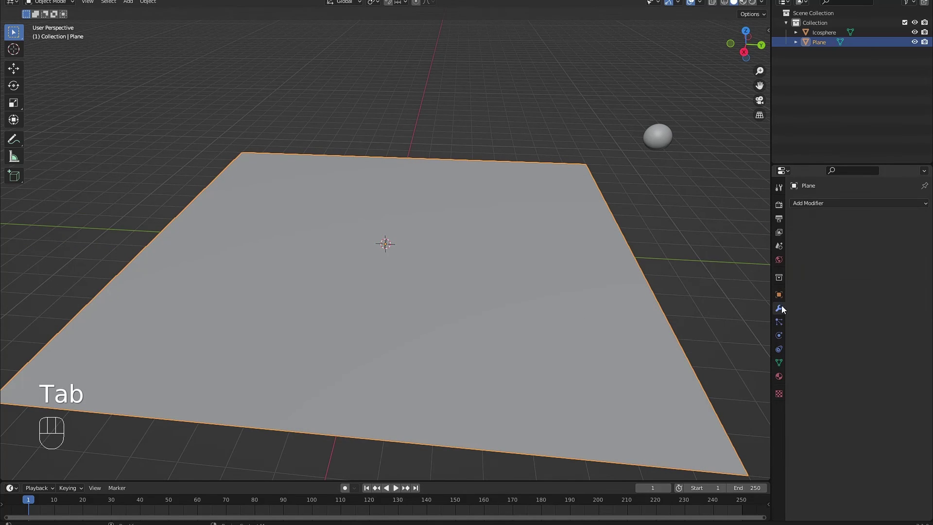
{"action": "left_click", "coordinate": [816, 203]}
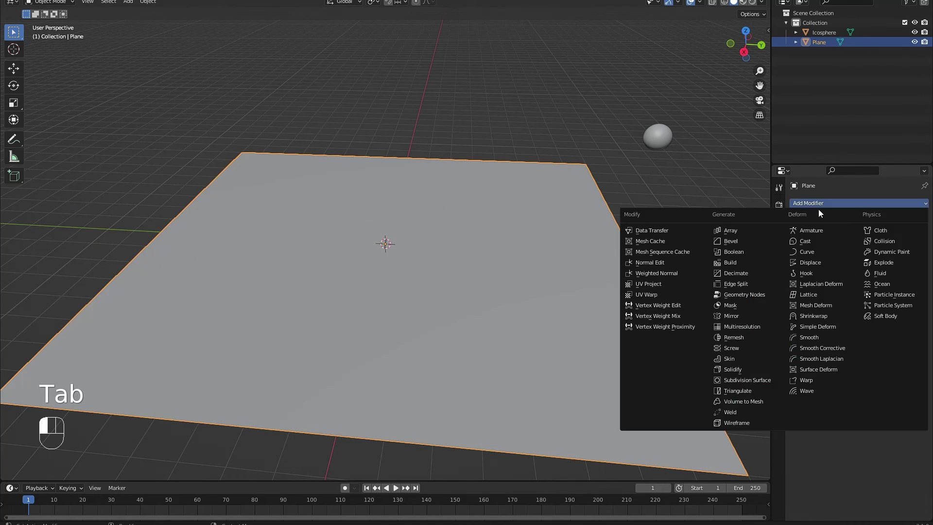
{"action": "left_click", "coordinate": [809, 262]}
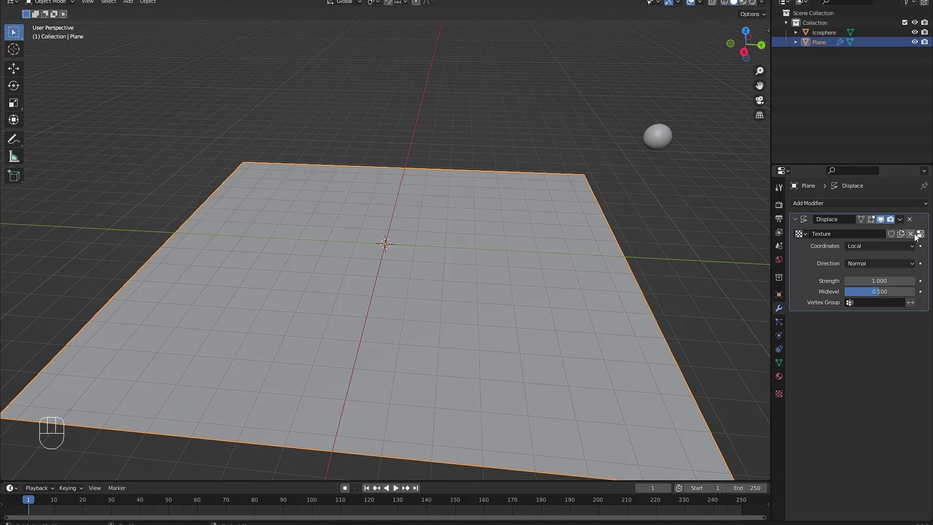
Step: Change the displacement texture's type to Clouds and set its size to 0.99
{"action": "left_click", "coordinate": [920, 234]}
{"action": "left_click", "coordinate": [863, 233]}
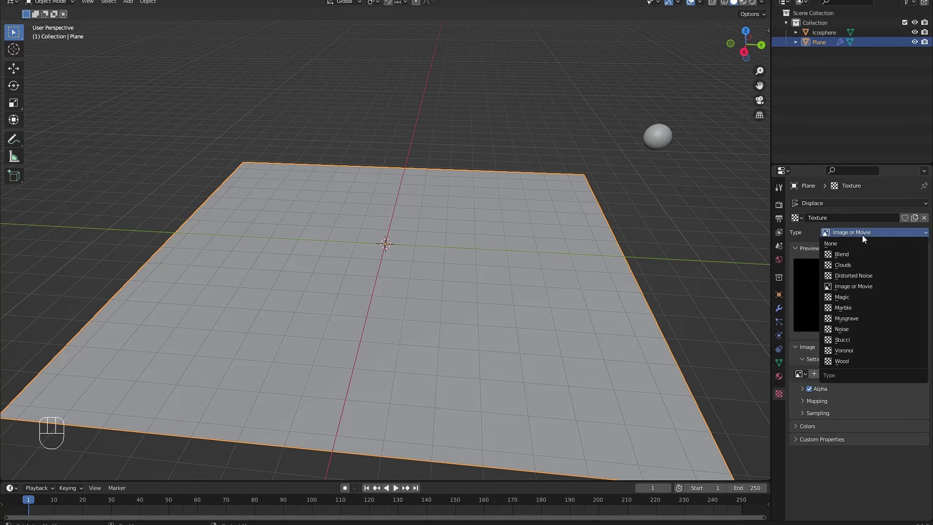
{"action": "left_click", "coordinate": [854, 264]}
{"action": "left_click_drag", "start_coordinate": [879, 416], "coordinate": [924, 405]}
{"action": "middle_click_drag", "start_coordinate": [503, 246], "coordinate": [748, 346]}
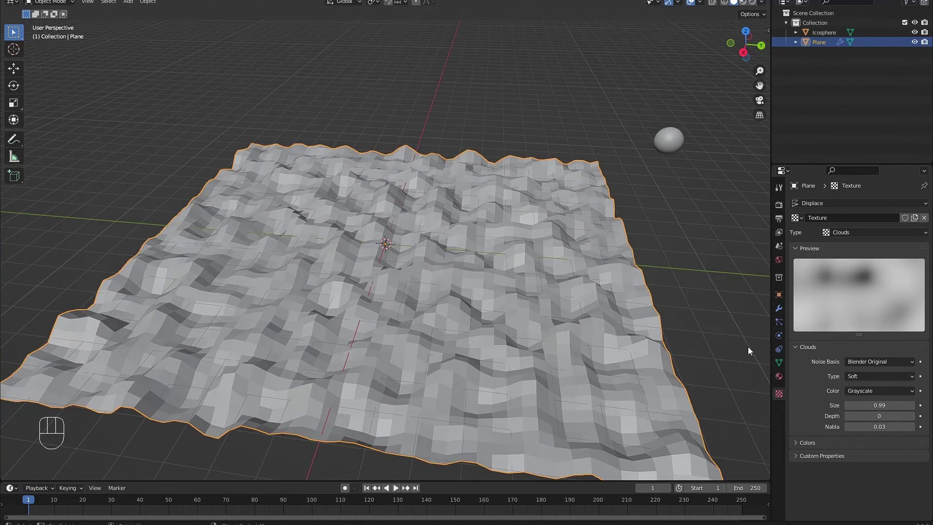
Step: Add a Wireframe modifier after the Displace modifier on the plane
{"action": "left_click", "coordinate": [779, 308]}
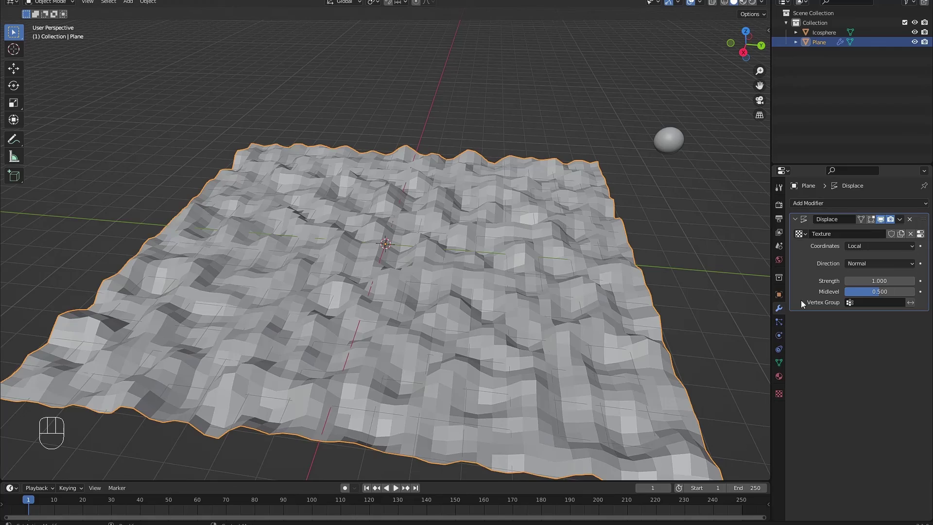
{"action": "left_click", "coordinate": [825, 202]}
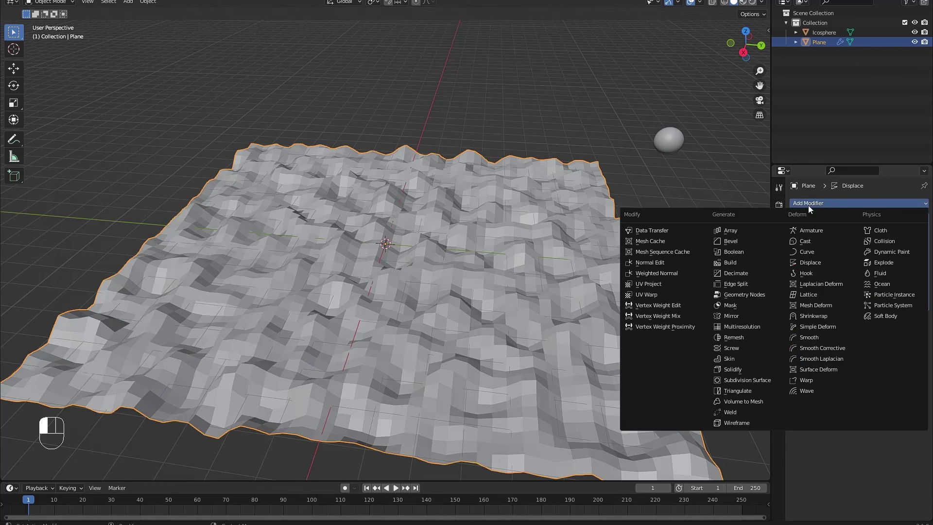
{"action": "left_click", "coordinate": [746, 423]}
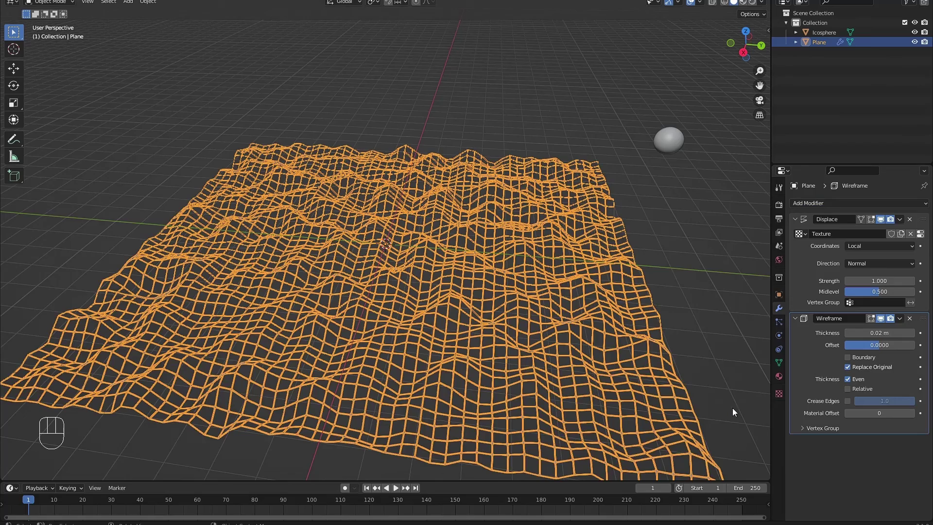
Step: Examine the wireframe terrain up close and from a distance, with the viewport overlays temporarily hidden
{"action": "scroll", "coordinate": [629, 369], "scroll_direction": "up", "scroll_amount": 6}
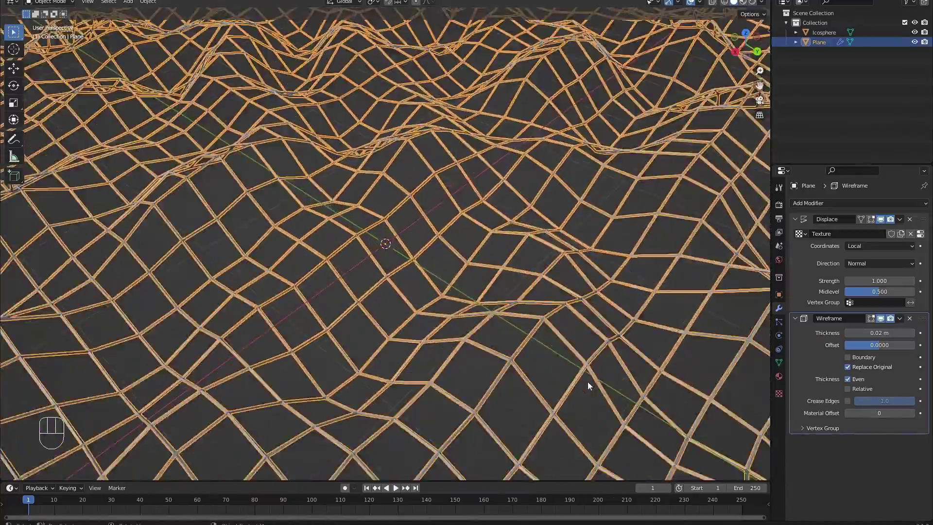
{"action": "middle_click_drag", "start_coordinate": [587, 381], "coordinate": [619, 167]}
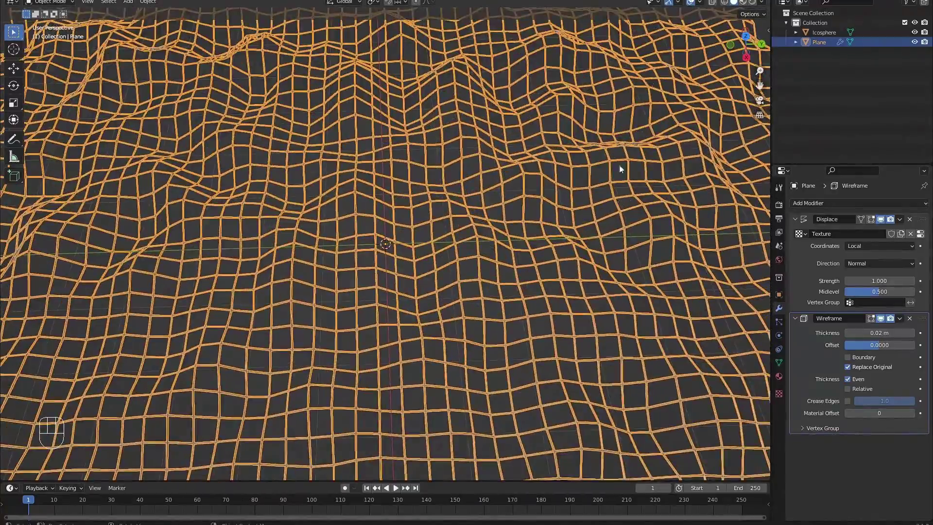
{"action": "left_click", "coordinate": [691, 2]}
{"action": "scroll", "coordinate": [598, 162], "scroll_direction": "down", "scroll_amount": 5}
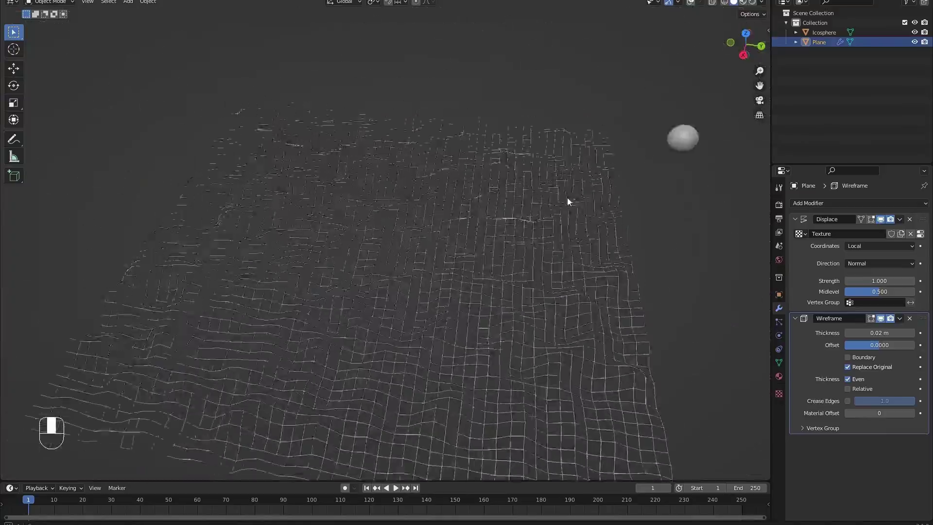
{"action": "middle_click_drag", "start_coordinate": [568, 197], "coordinate": [543, 196]}
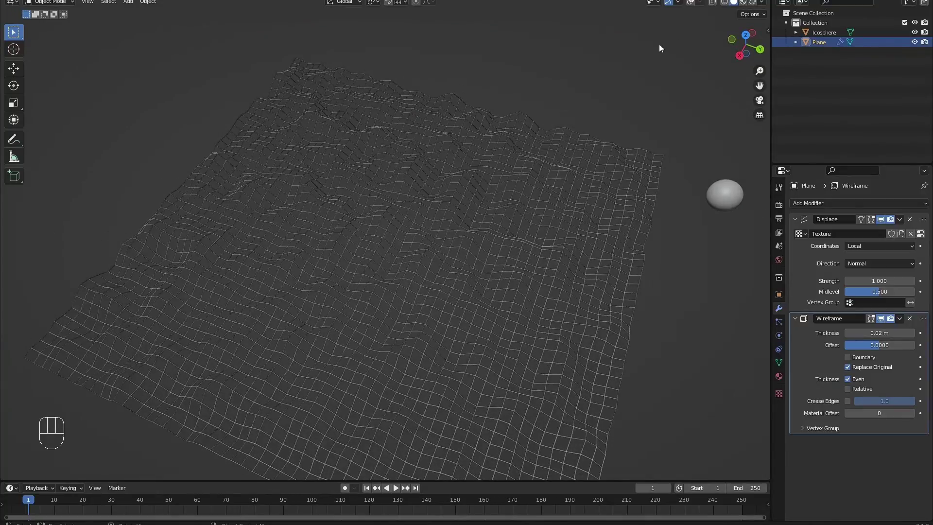
{"action": "left_click", "coordinate": [691, 3]}
{"action": "scroll", "coordinate": [500, 333], "scroll_direction": "up", "scroll_amount": 6}
{"action": "mouse_move", "coordinate": [500, 334]}
{"action": "middle_mouse_down"}
{"action": "mouse_move", "coordinate": [509, 313]}
{"action": "mouse_move", "coordinate": [512, 325]}
{"action": "middle_mouse_up"}
{"action": "middle_click_drag", "start_coordinate": [711, 363], "coordinate": [671, 365]}
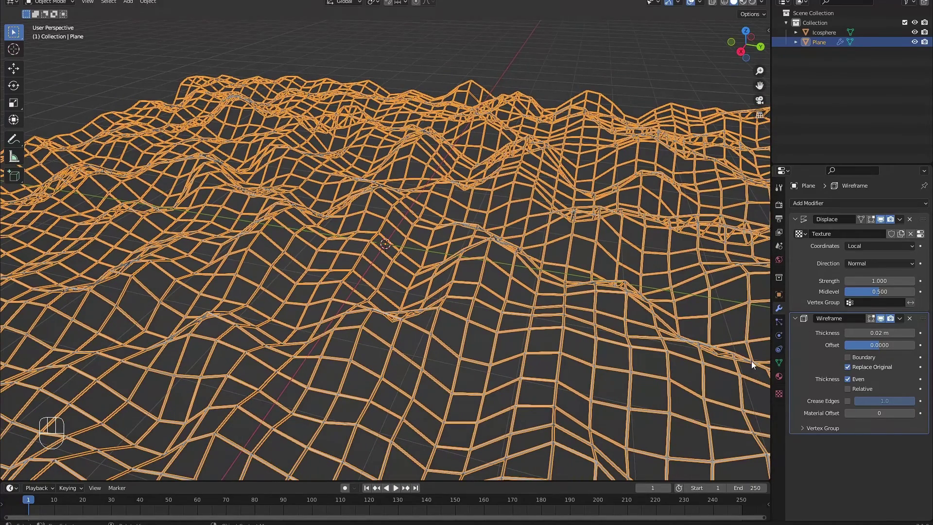
Step: Add a particle system of type Hair to the plane
{"action": "left_click", "coordinate": [779, 321]}
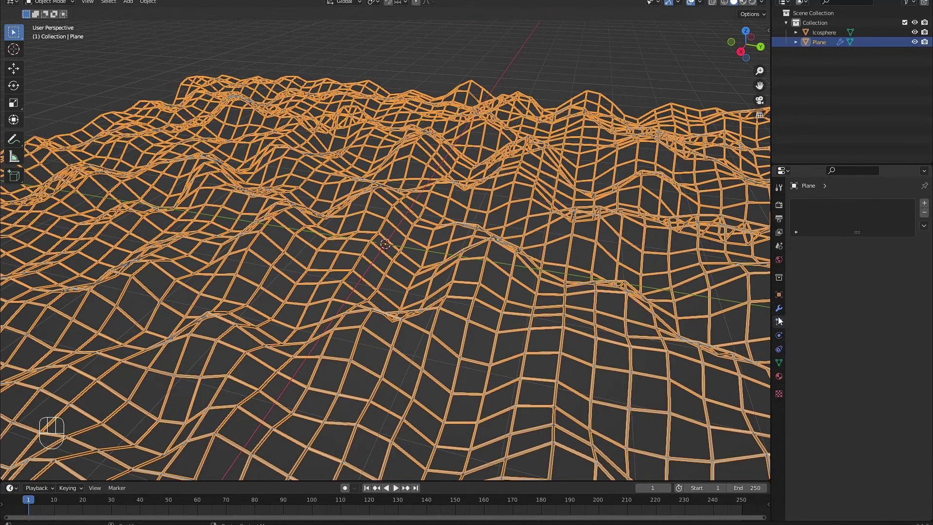
{"action": "left_click", "coordinate": [926, 203]}
{"action": "left_click", "coordinate": [885, 254]}
{"action": "middle_click_drag", "start_coordinate": [598, 278], "coordinate": [559, 294]}
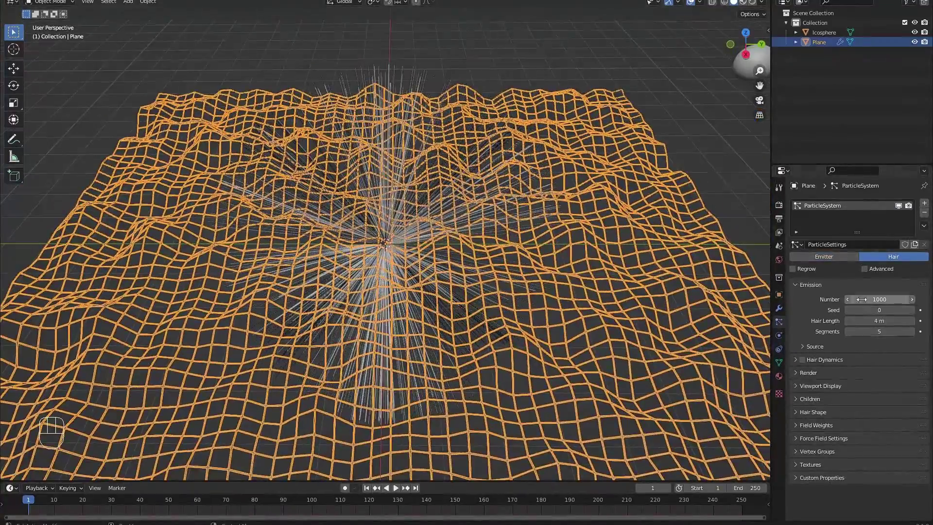
Step: Set the hair particles' emission source to Vertices
{"action": "left_click", "coordinate": [825, 346]}
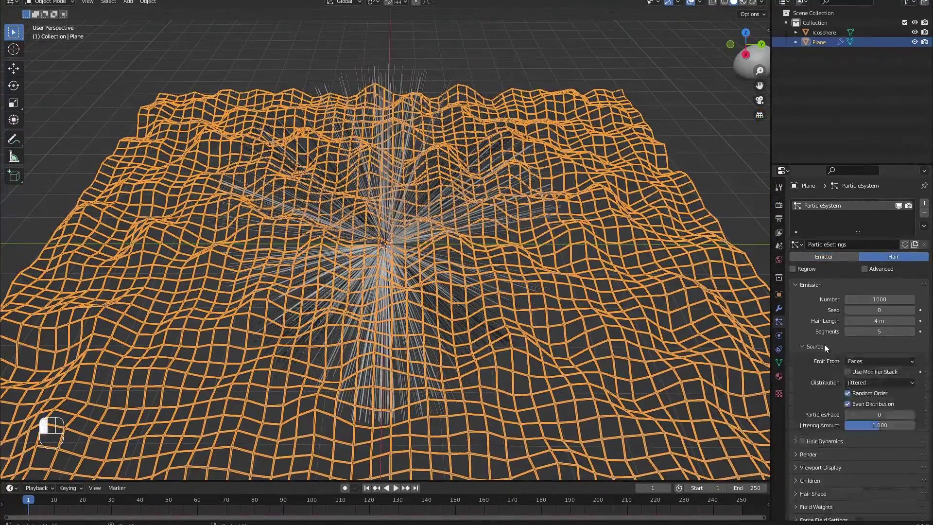
{"action": "left_click", "coordinate": [858, 360]}
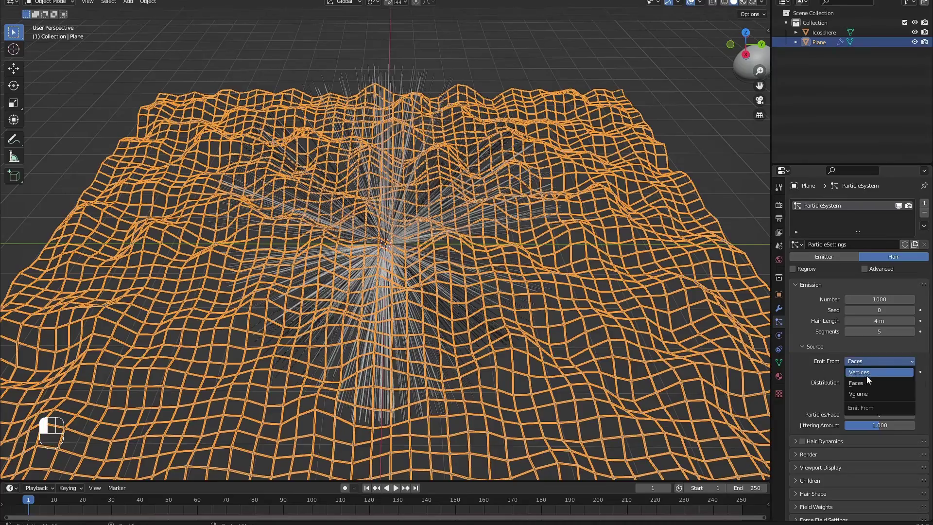
{"action": "left_click", "coordinate": [867, 376]}
{"action": "scroll", "coordinate": [597, 284], "scroll_direction": "down", "scroll_amount": 4}
{"action": "middle_click_drag", "start_coordinate": [596, 285], "coordinate": [540, 297]}
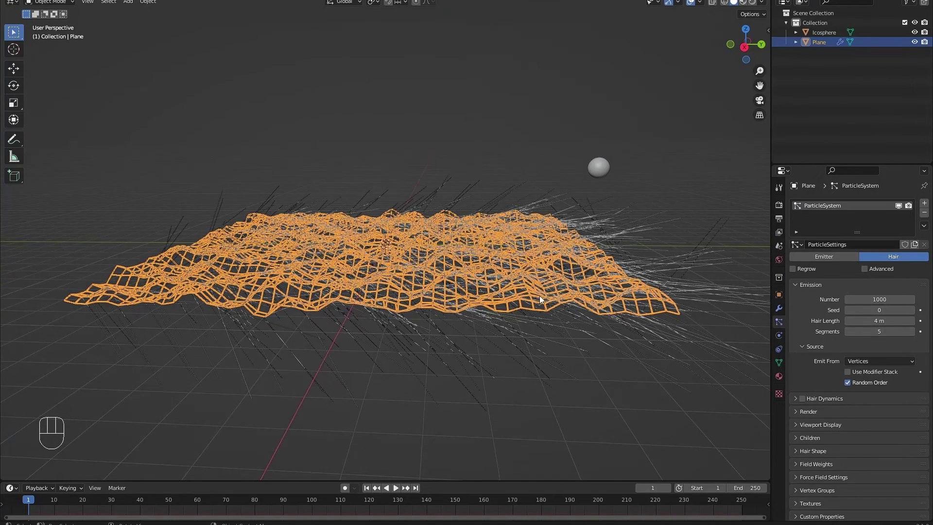
Step: Render the hair particles as Object instances, using the Icosphere as the instance object
{"action": "left_click", "coordinate": [823, 412]}
{"action": "scroll", "coordinate": [828, 418], "scroll_direction": "down", "scroll_amount": 2}
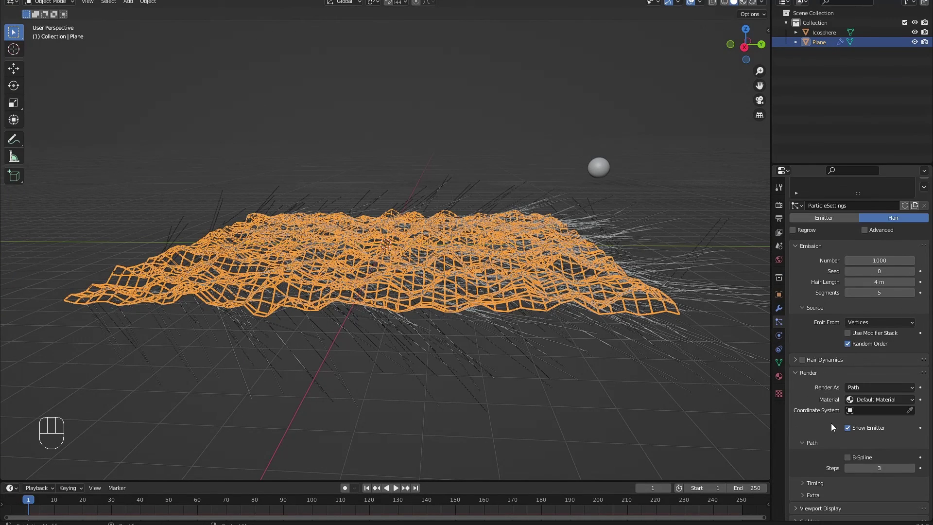
{"action": "left_click", "coordinate": [866, 386]}
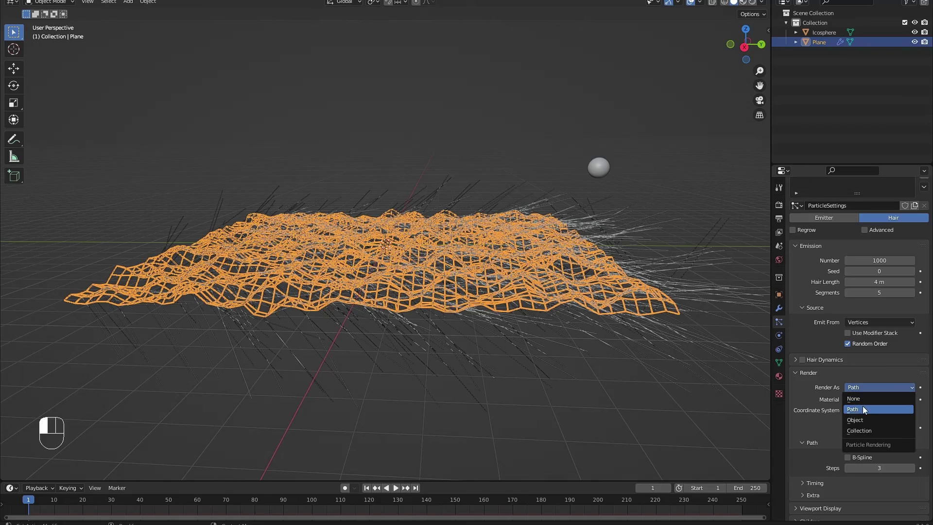
{"action": "left_click", "coordinate": [859, 421]}
{"action": "left_click", "coordinate": [875, 458]}
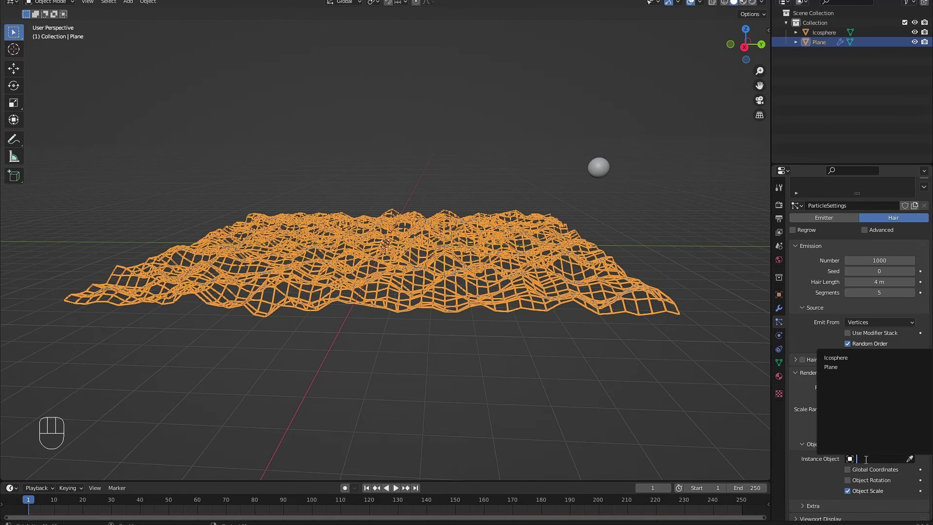
{"action": "left_click", "coordinate": [848, 358]}
{"action": "middle_click_drag", "start_coordinate": [525, 324], "coordinate": [596, 43]}
{"action": "scroll", "coordinate": [520, 364], "scroll_direction": "up", "scroll_amount": 5}
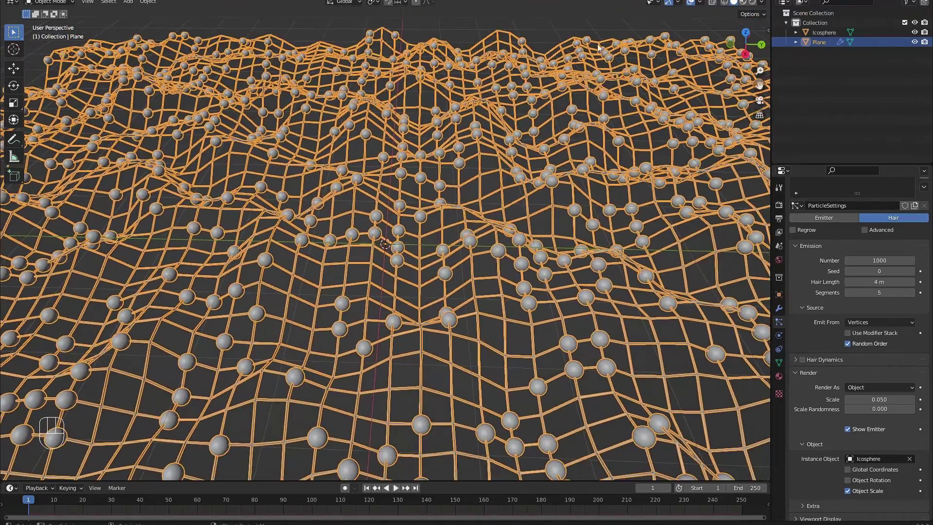
Step: Hide the viewport overlays and set the plane's hair particle number to 10000
{"action": "left_click", "coordinate": [690, 3]}
{"action": "scroll", "coordinate": [663, 177], "scroll_direction": "down", "scroll_amount": 4}
{"action": "middle_click_drag", "start_coordinate": [662, 177], "coordinate": [614, 202]}
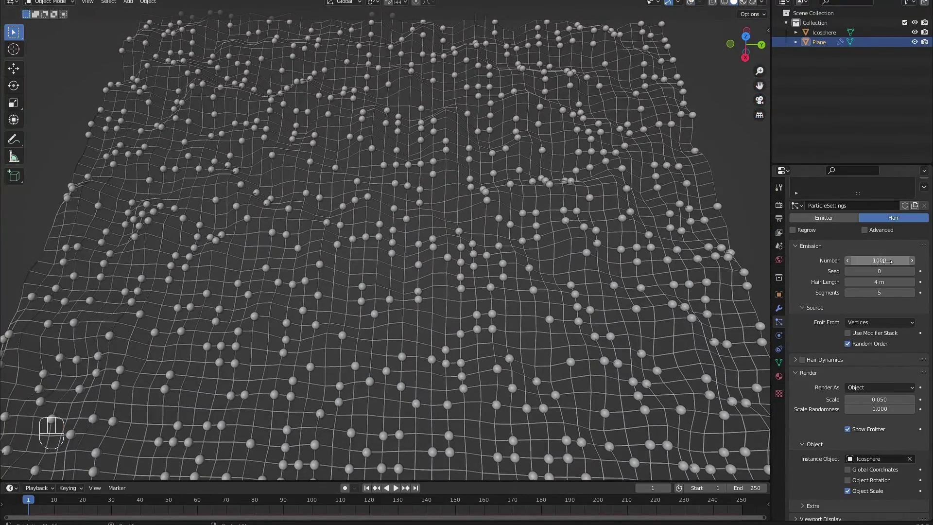
{"action": "left_click", "coordinate": [887, 262]}
{"action": "type", "text": "1"}
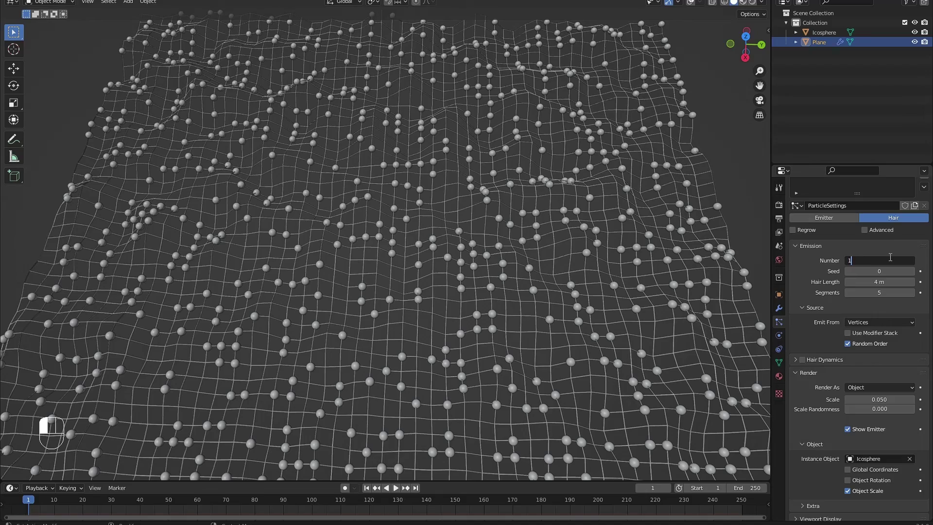
{"action": "type", "text": "0000"}
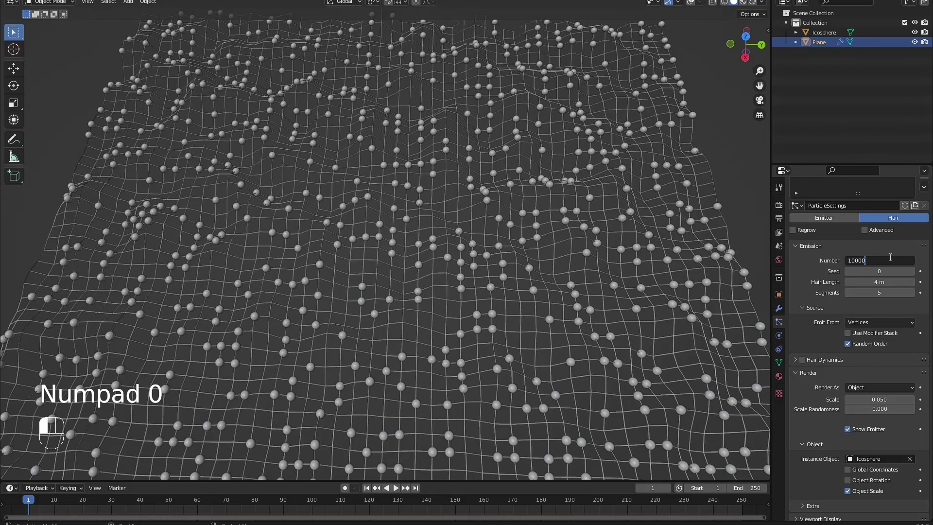
{"action": "key", "text": "Return"}
{"action": "scroll", "coordinate": [613, 244], "scroll_direction": "down", "scroll_amount": 1}
{"action": "middle_click_drag", "start_coordinate": [520, 273], "coordinate": [495, 279]}
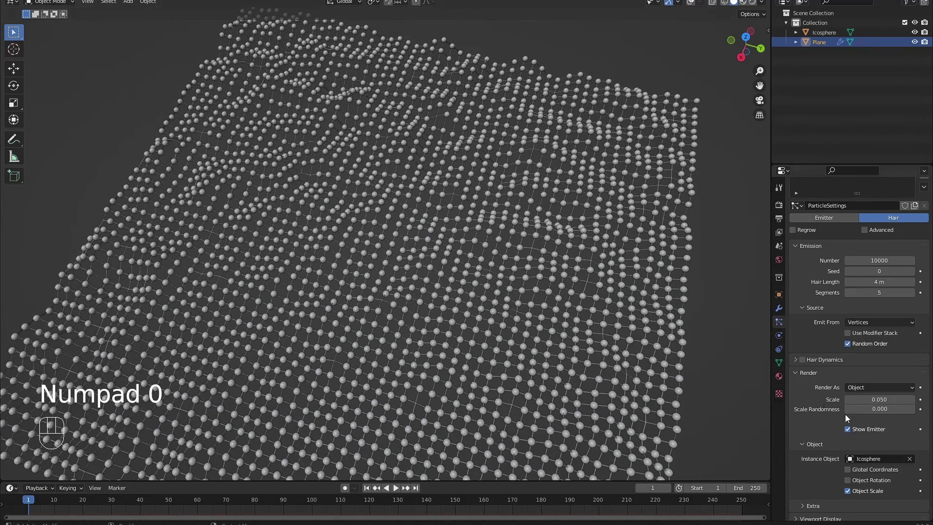
Step: Set the instanced spheres' scale randomness to 1.000 and their render scale to 0.039
{"action": "left_click_drag", "start_coordinate": [864, 410], "coordinate": [918, 410]}
{"action": "scroll", "coordinate": [510, 351], "scroll_direction": "up", "scroll_amount": 5}
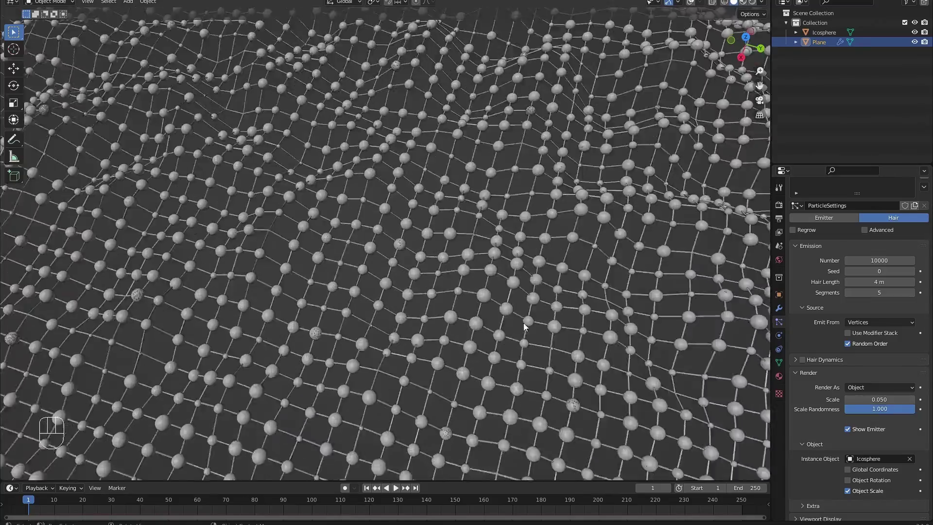
{"action": "middle_click_drag", "start_coordinate": [513, 348], "coordinate": [531, 288]}
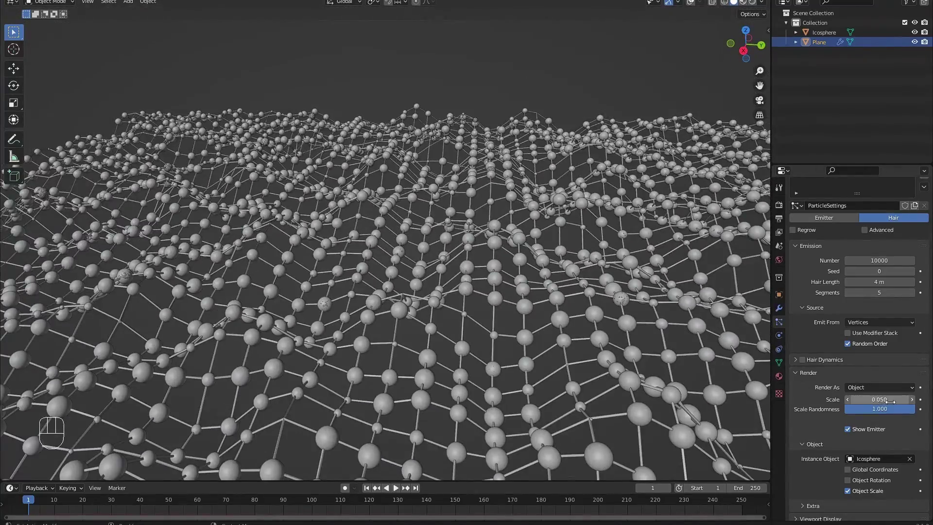
{"action": "mouse_move", "coordinate": [879, 399]}
{"action": "left_mouse_down"}
{"action": "mouse_move", "coordinate": [904, 399]}
{"action": "mouse_move", "coordinate": [848, 399]}
{"action": "mouse_move", "coordinate": [890, 399]}
{"action": "mouse_move", "coordinate": [874, 399]}
{"action": "left_mouse_up"}
{"action": "middle_click_drag", "start_coordinate": [428, 256], "coordinate": [479, 257]}
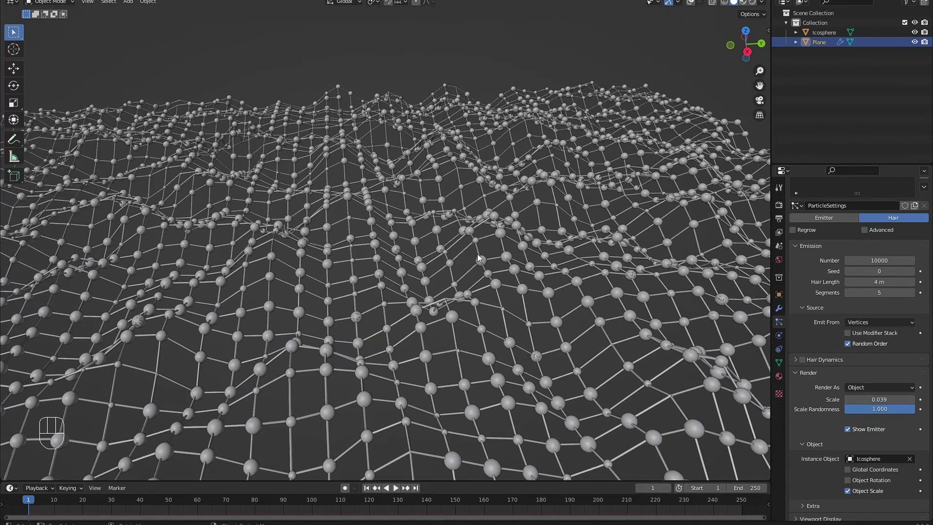
Step: Set the world background colour to black
{"action": "left_click", "coordinate": [779, 260]}
{"action": "left_click", "coordinate": [888, 273]}
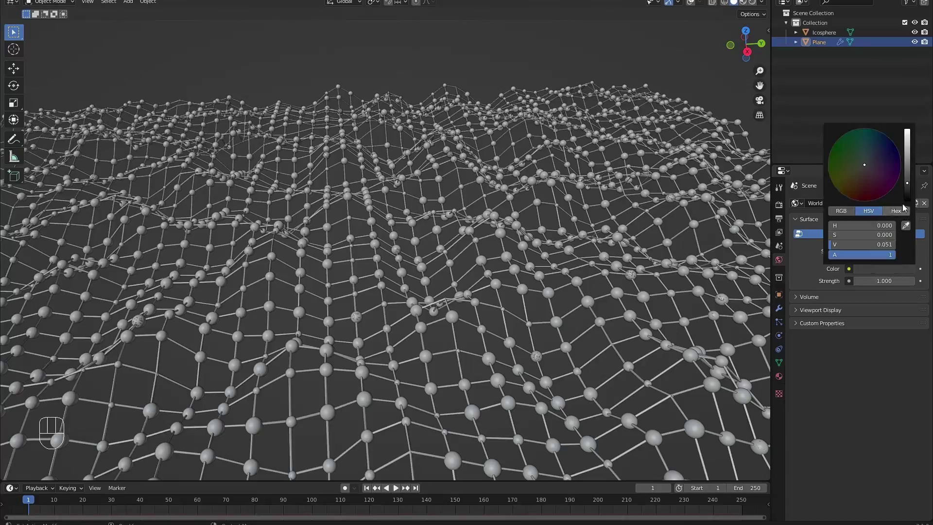
{"action": "left_click", "coordinate": [907, 198]}
{"action": "middle_click_drag", "start_coordinate": [457, 238], "coordinate": [443, 250]}
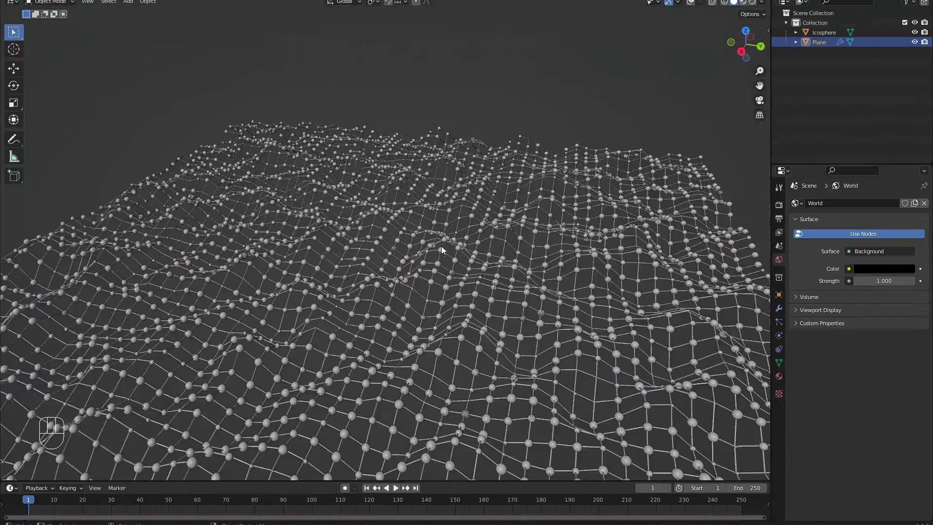
Step: Preview the scene in Rendered shading up close and from a distance, with and without overlays, and return to Solid shading with overlays shown
{"action": "left_click", "coordinate": [690, 2]}
{"action": "scroll", "coordinate": [593, 189], "scroll_direction": "up", "scroll_amount": 6}
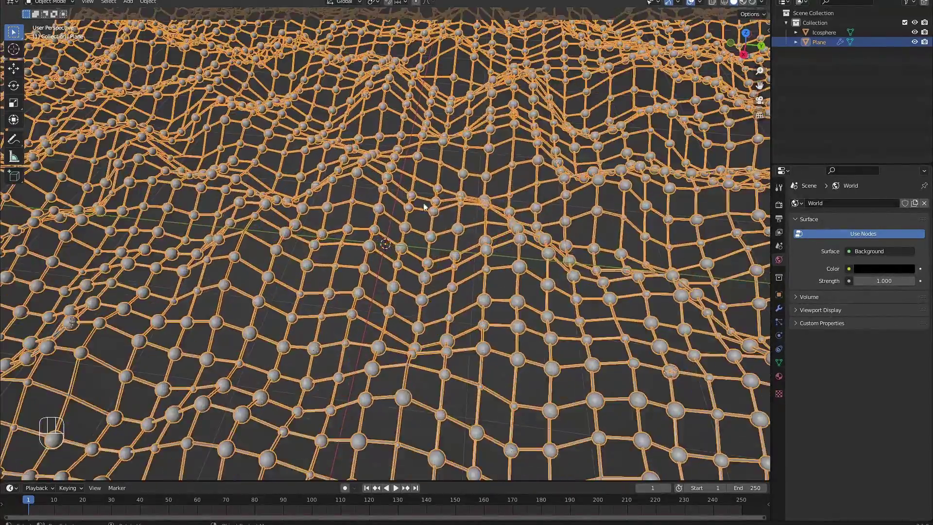
{"action": "key", "text": "z"}
{"action": "left_click", "coordinate": [428, 228]}
{"action": "scroll", "coordinate": [427, 228], "scroll_direction": "up", "scroll_amount": 3}
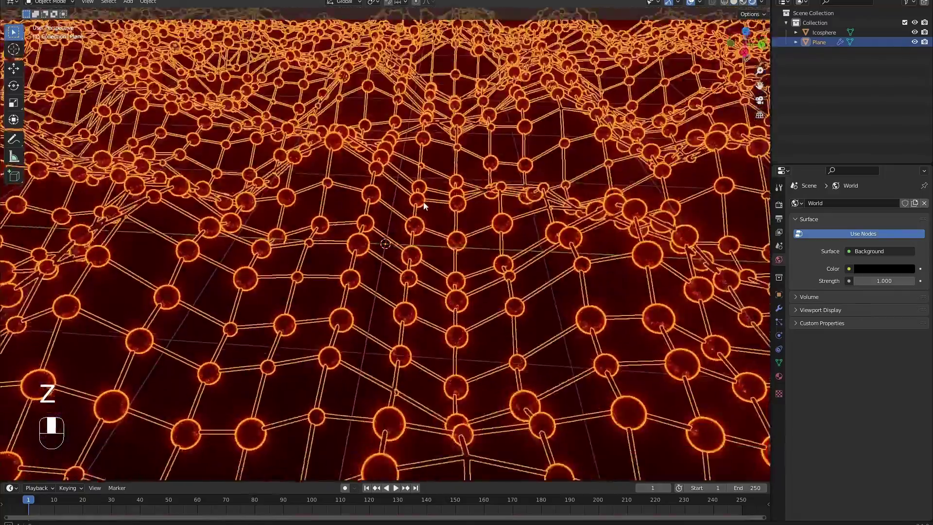
{"action": "scroll", "coordinate": [428, 228], "scroll_direction": "up", "scroll_amount": 2}
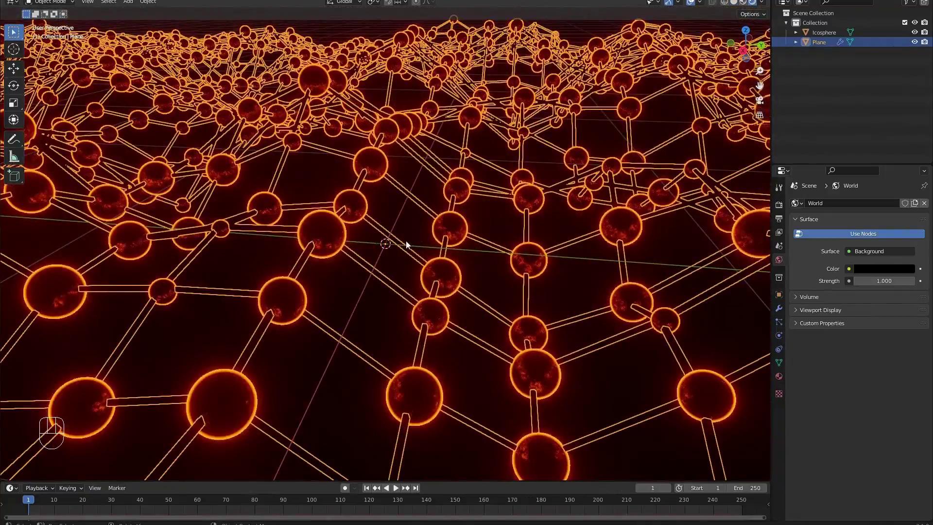
{"action": "middle_click_drag", "start_coordinate": [406, 244], "coordinate": [641, 32]}
{"action": "left_click", "coordinate": [690, 5]}
{"action": "scroll", "coordinate": [557, 163], "scroll_direction": "down", "scroll_amount": 4}
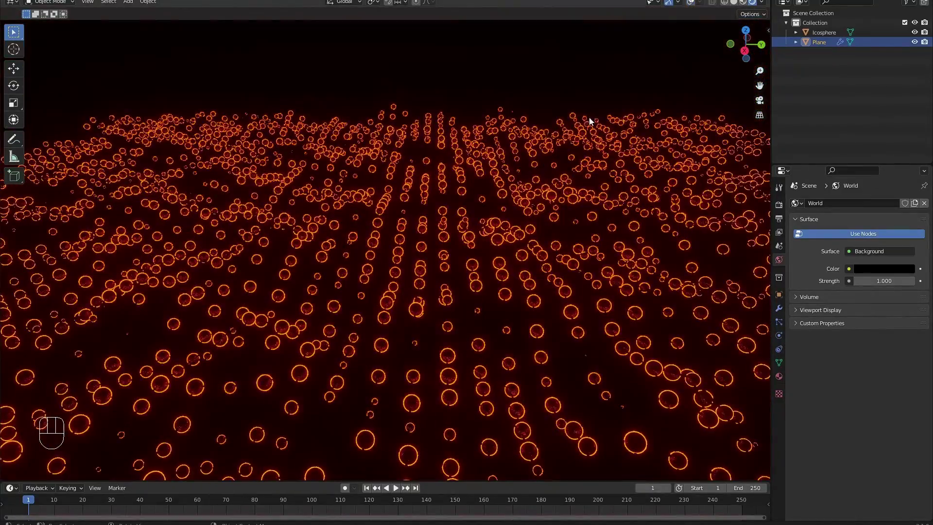
{"action": "left_click", "coordinate": [690, 4]}
{"action": "key", "text": "z"}
{"action": "key", "text": "z"}
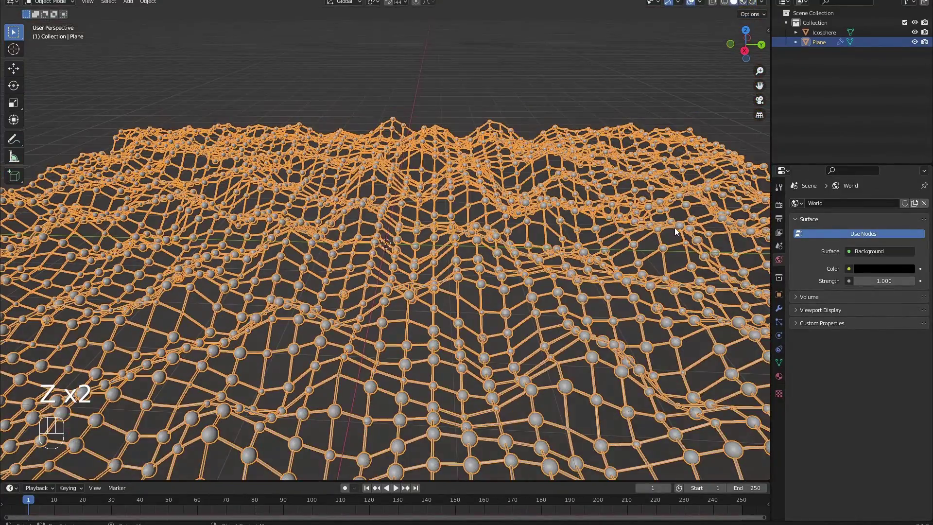
Step: Add a Bezier circle curve at the centre of the wireframe plane
{"action": "middle_click_drag", "start_coordinate": [672, 259], "coordinate": [380, 240]}
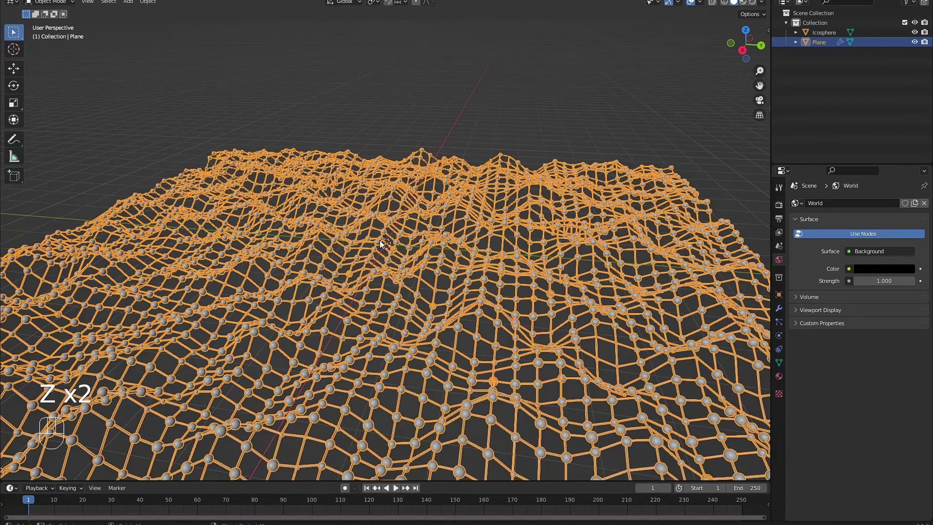
{"action": "key", "text": "shift+a"}
{"action": "mouse_move", "coordinate": [329, 197]}
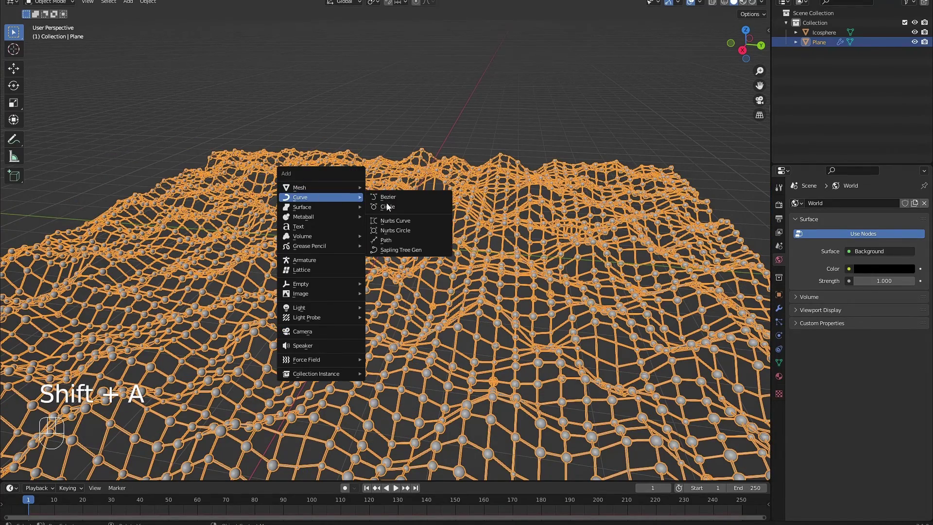
{"action": "left_click", "coordinate": [407, 207]}
{"action": "middle_click_drag", "start_coordinate": [408, 207], "coordinate": [379, 237]}
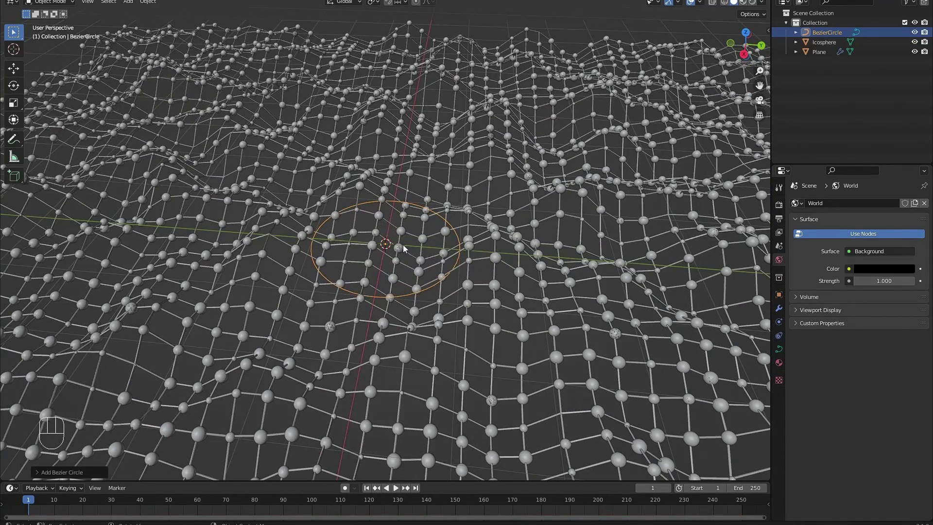
Step: Add a Plain Axes empty at the centre of the Bezier circle
{"action": "key", "text": "shift+a"}
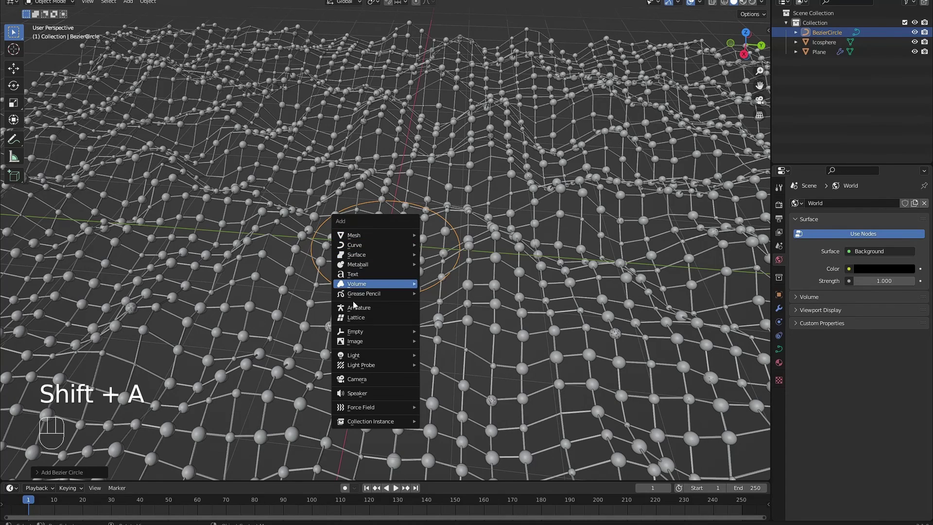
{"action": "mouse_move", "coordinate": [362, 331]}
{"action": "left_click", "coordinate": [457, 332]}
{"action": "scroll", "coordinate": [574, 278], "scroll_direction": "up", "scroll_amount": 2}
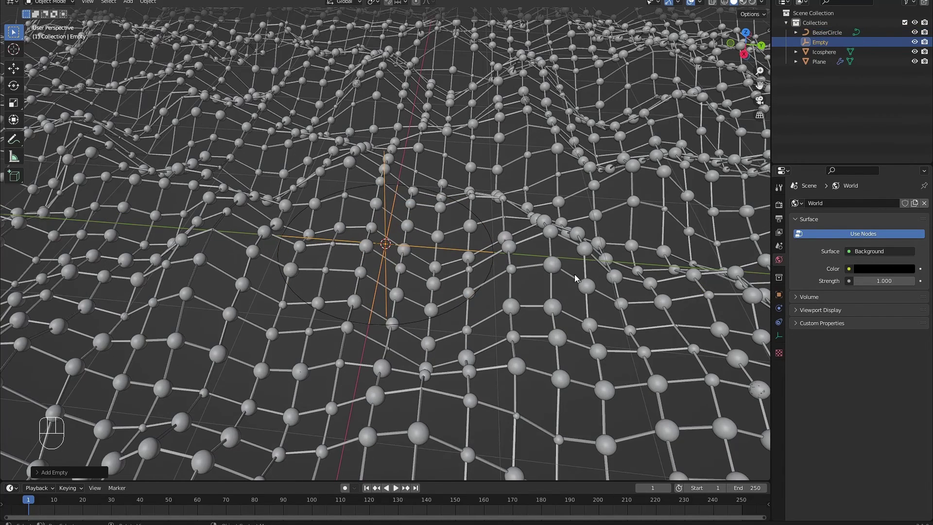
Step: Give the empty a Follow Path constraint that targets BezierCircle
{"action": "left_click", "coordinate": [779, 322]}
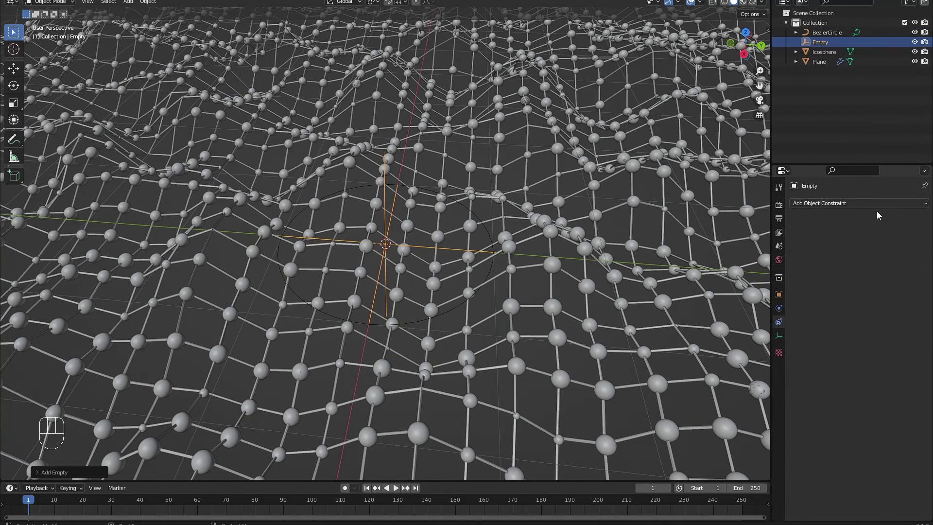
{"action": "left_click", "coordinate": [879, 203]}
{"action": "left_click", "coordinate": [845, 272]}
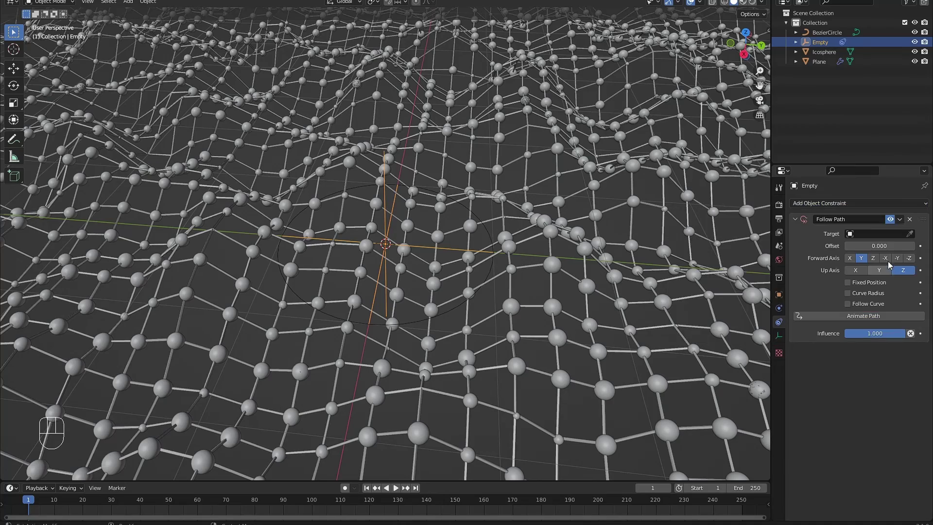
{"action": "left_click", "coordinate": [875, 234]}
{"action": "left_click", "coordinate": [870, 246]}
Step: Set the animation's end frame to 120
{"action": "middle_click_drag", "start_coordinate": [476, 294], "coordinate": [503, 278]}
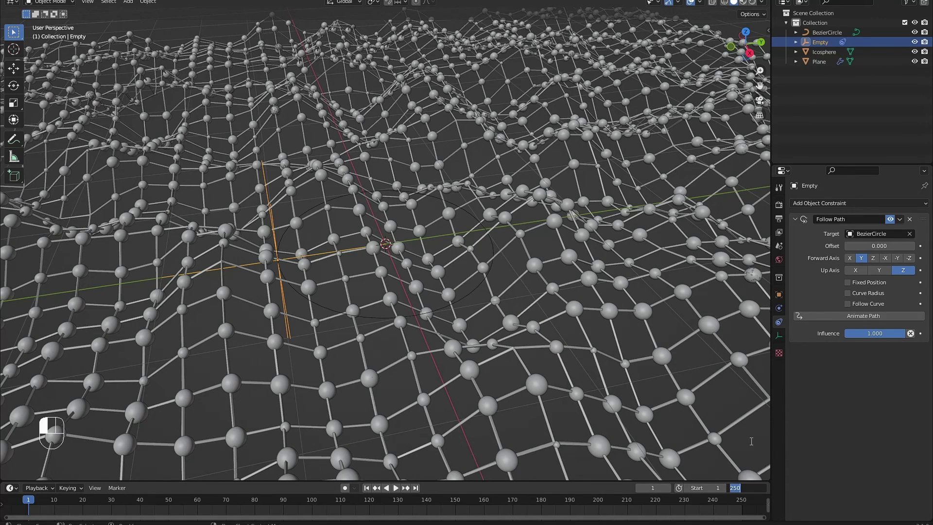
{"action": "key", "text": "Return"}
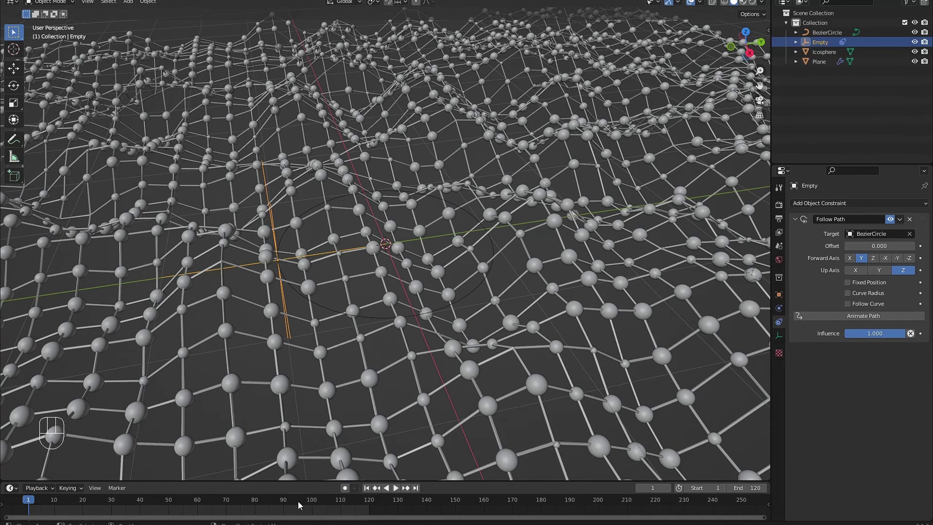
{"action": "middle_click_drag", "start_coordinate": [300, 505], "coordinate": [434, 504]}
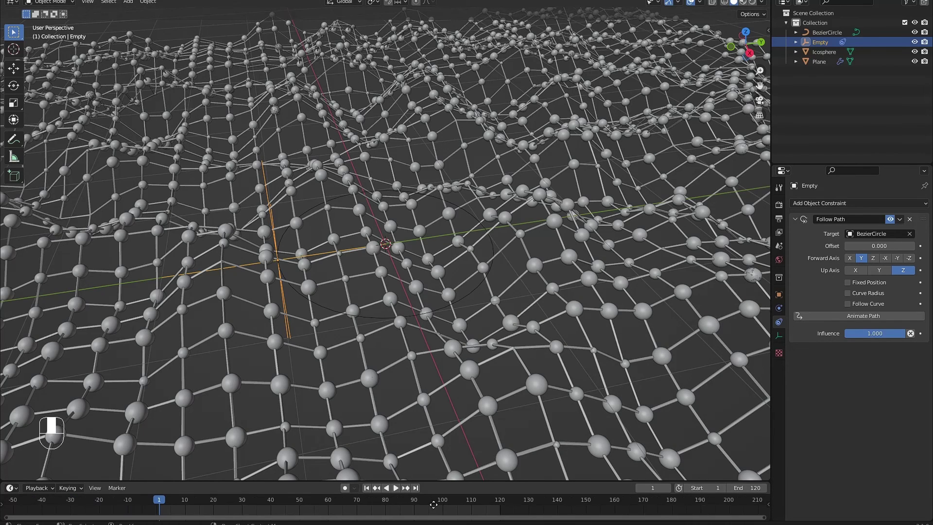
Step: Keyframe the Follow Path offset at 0 on frame 1 and at 100 on frame 121
{"action": "left_click", "coordinate": [921, 246]}
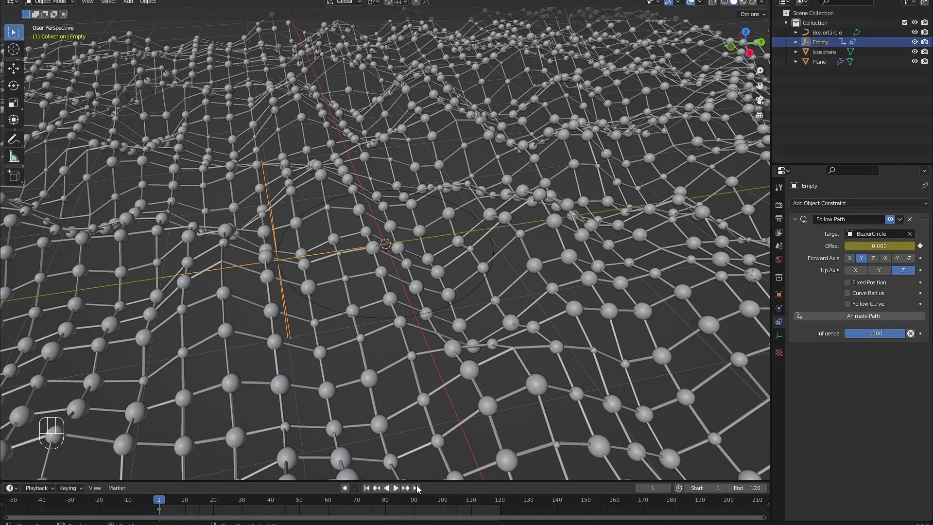
{"action": "left_click", "coordinate": [416, 488]}
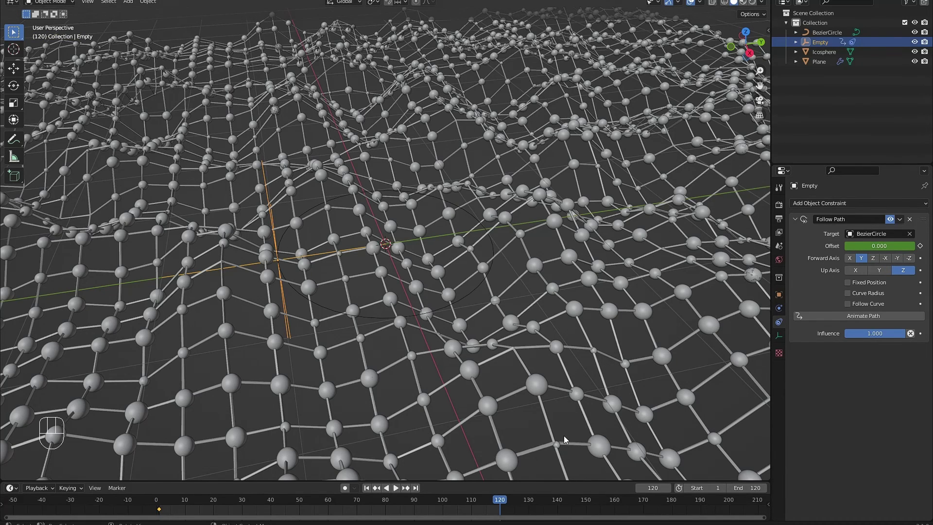
{"action": "key", "text": "Right"}
{"action": "left_click", "coordinate": [906, 246]}
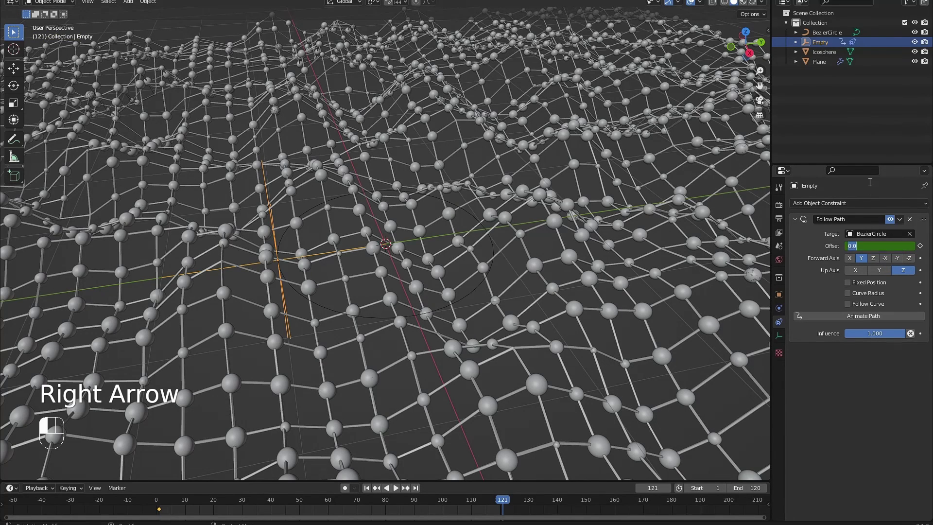
{"action": "type", "text": "100"}
{"action": "key", "text": "Return"}
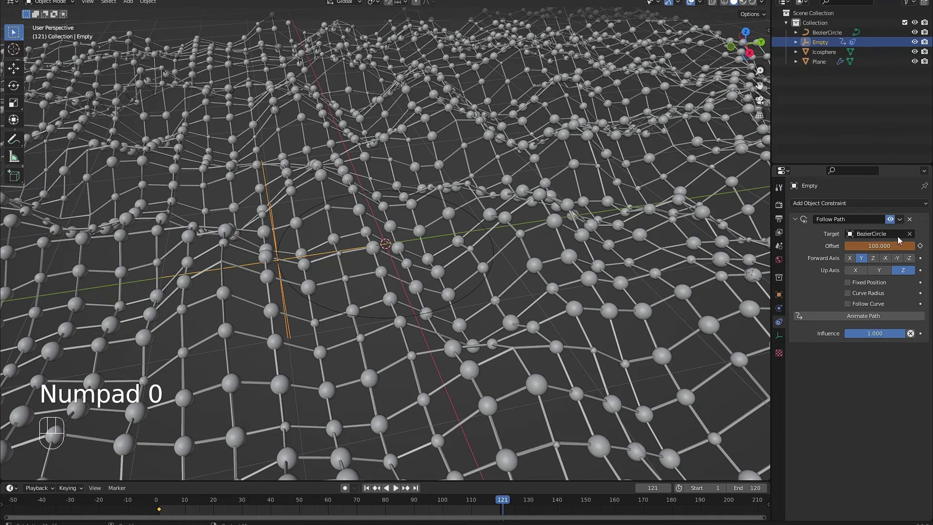
{"action": "left_click", "coordinate": [920, 246]}
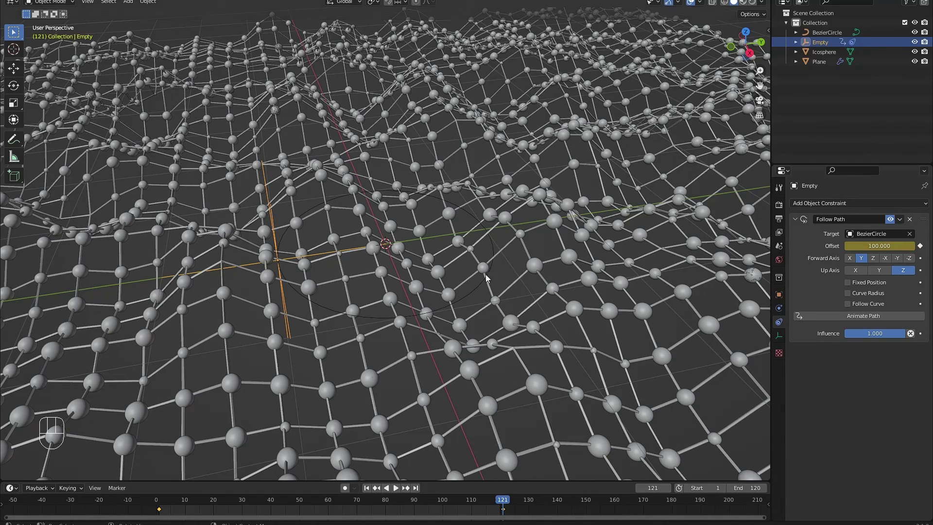
Step: Play back the empty's motion around the circle and clear the offset keyframes
{"action": "mouse_move", "coordinate": [352, 316]}
{"action": "middle_mouse_down"}
{"action": "mouse_move", "coordinate": [345, 357]}
{"action": "mouse_move", "coordinate": [376, 303]}
{"action": "mouse_move", "coordinate": [357, 304]}
{"action": "middle_mouse_up"}
{"action": "key", "text": "space"}
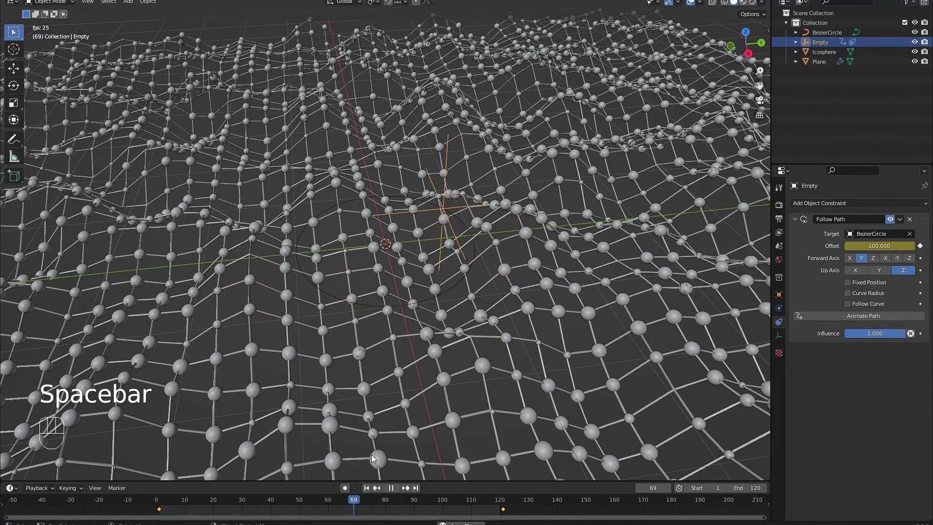
{"action": "key", "text": "space"}
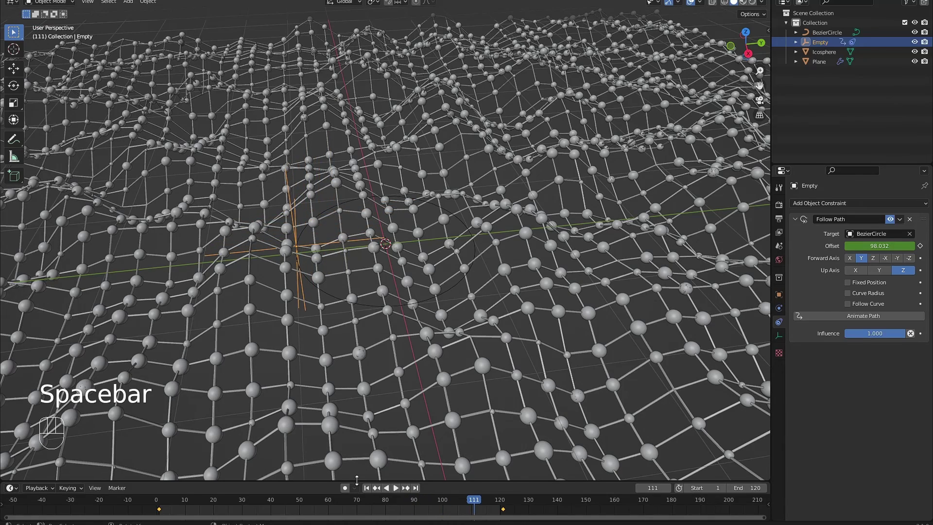
{"action": "right_click", "coordinate": [879, 246]}
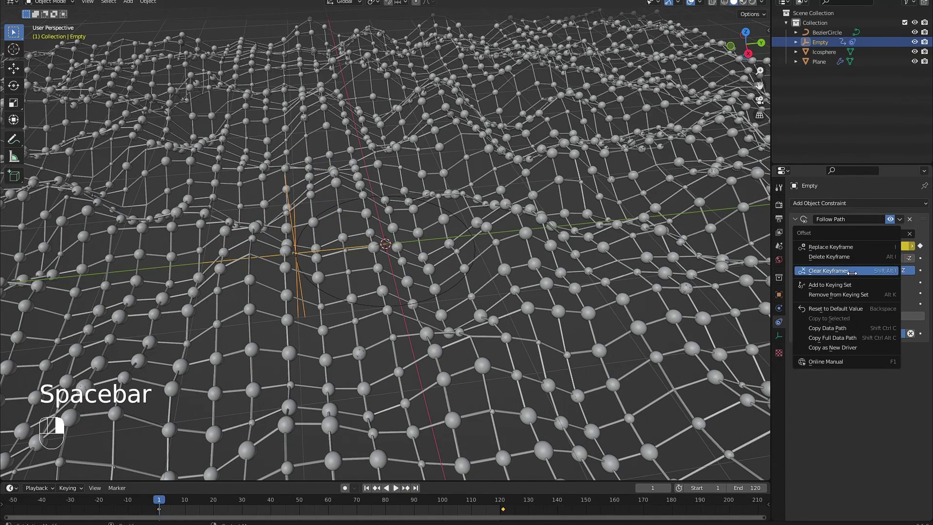
{"action": "left_click", "coordinate": [855, 270]}
Step: Set the default F-Curve interpolation to Linear in the animation preferences and close the preferences window
{"action": "key", "text": "F4"}
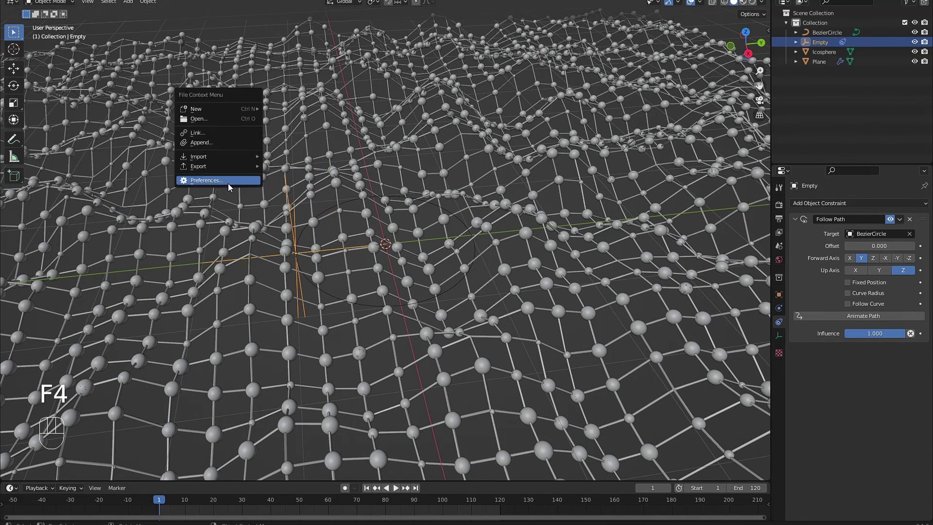
{"action": "left_click", "coordinate": [226, 181]}
{"action": "left_click", "coordinate": [373, 47]}
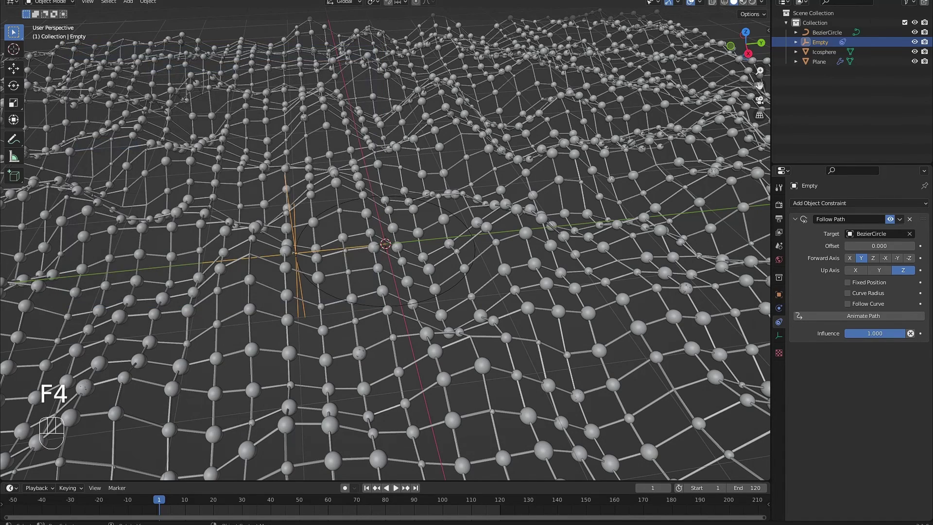
{"action": "key", "text": "F4"}
{"action": "left_click", "coordinate": [68, 128]}
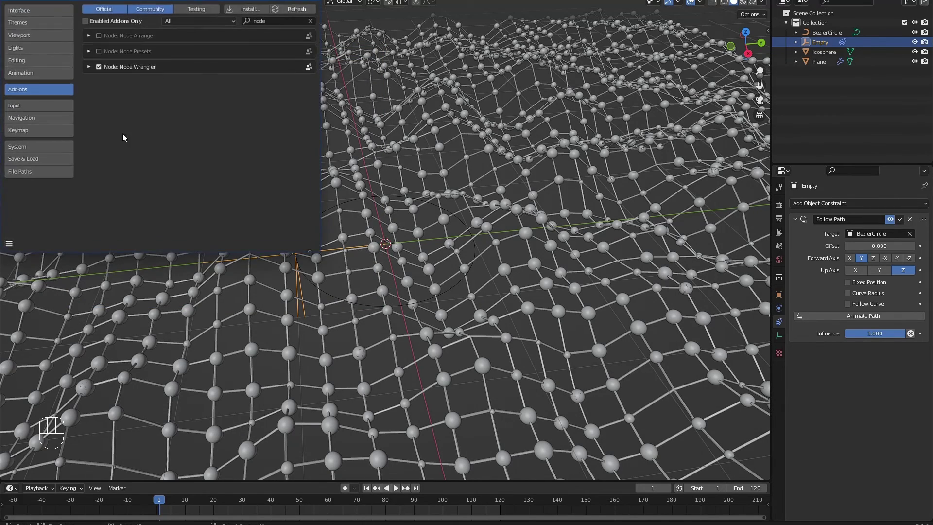
{"action": "left_click_drag", "start_coordinate": [126, 1], "coordinate": [394, 122]}
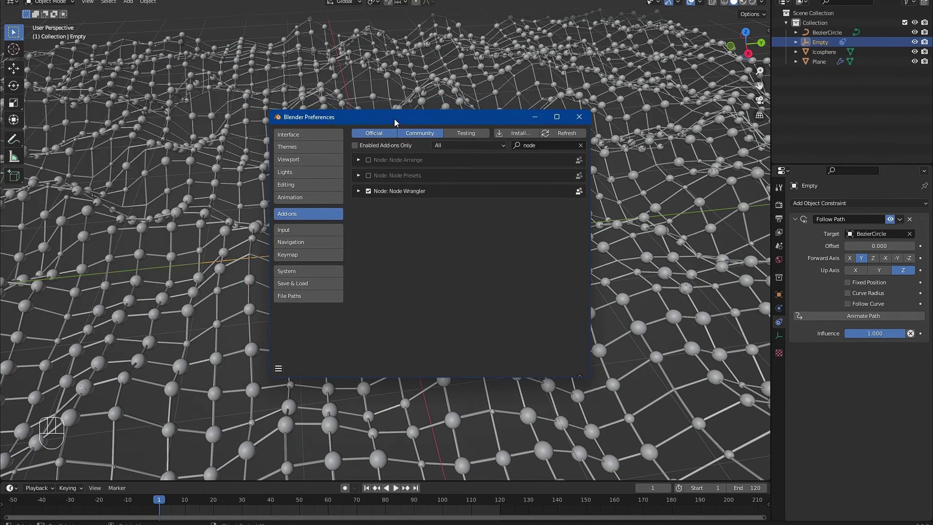
{"action": "left_click", "coordinate": [302, 198]}
{"action": "left_click", "coordinate": [480, 303]}
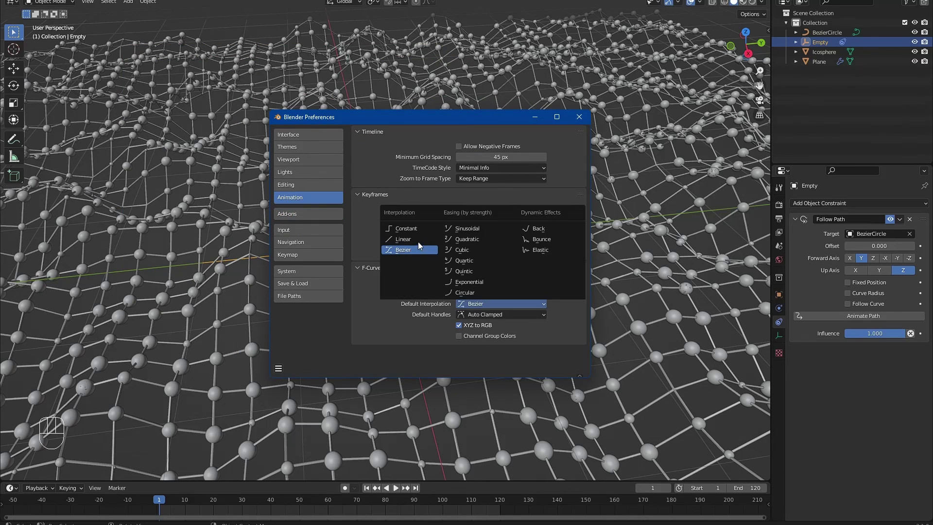
{"action": "left_click", "coordinate": [406, 240]}
{"action": "left_click", "coordinate": [579, 117]}
Step: Keyframe the empty's Follow Path offset at 0 on frame 1 and at 100 on frame 121 with linear interpolation
{"action": "scroll", "coordinate": [519, 215], "scroll_direction": "down", "scroll_amount": 3}
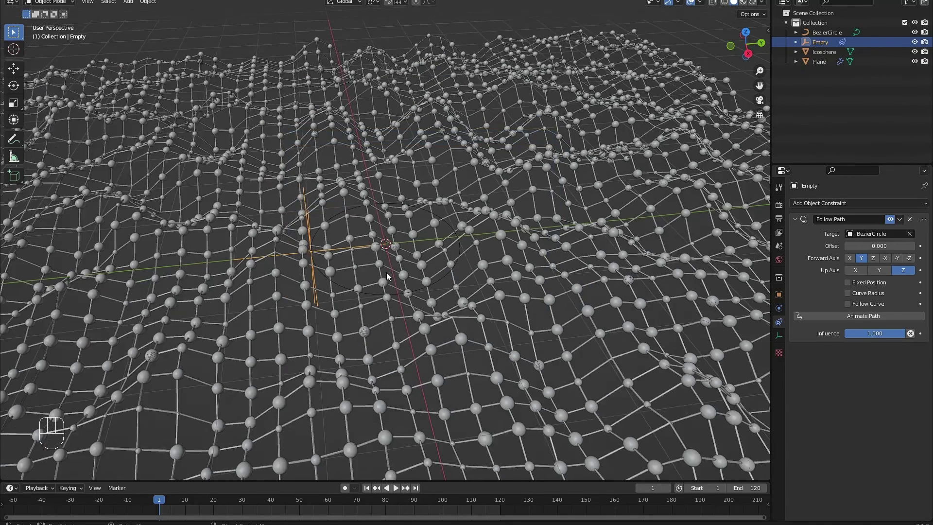
{"action": "left_click", "coordinate": [920, 246]}
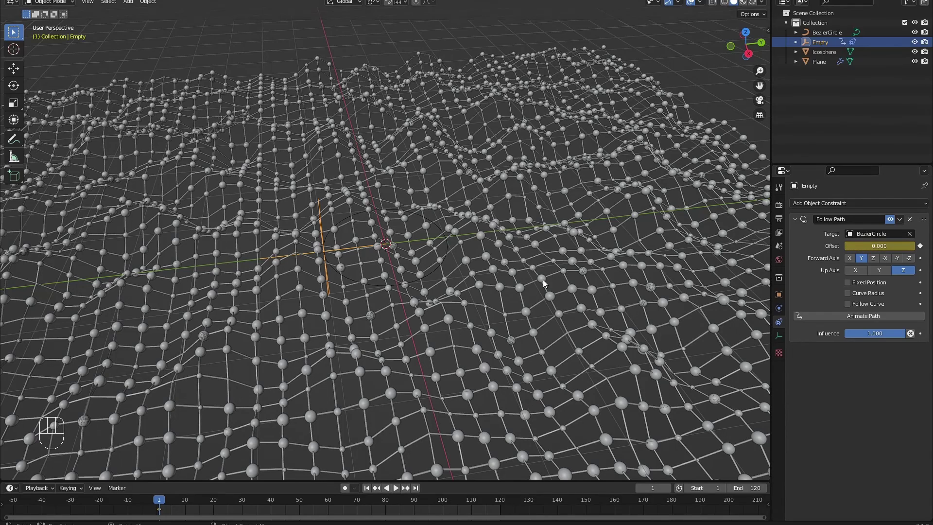
{"action": "key", "text": "shift+Right"}
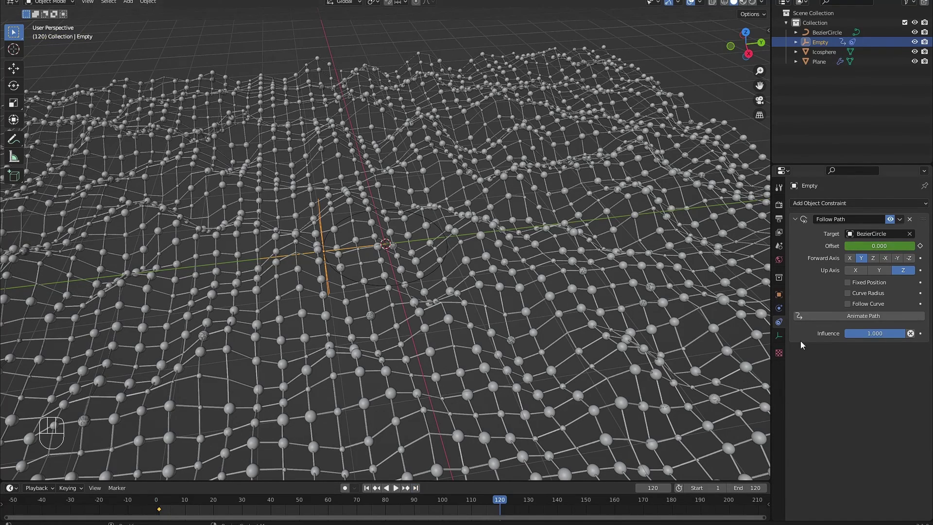
{"action": "key", "text": "Right"}
{"action": "left_click", "coordinate": [861, 246]}
{"action": "type", "text": "100"}
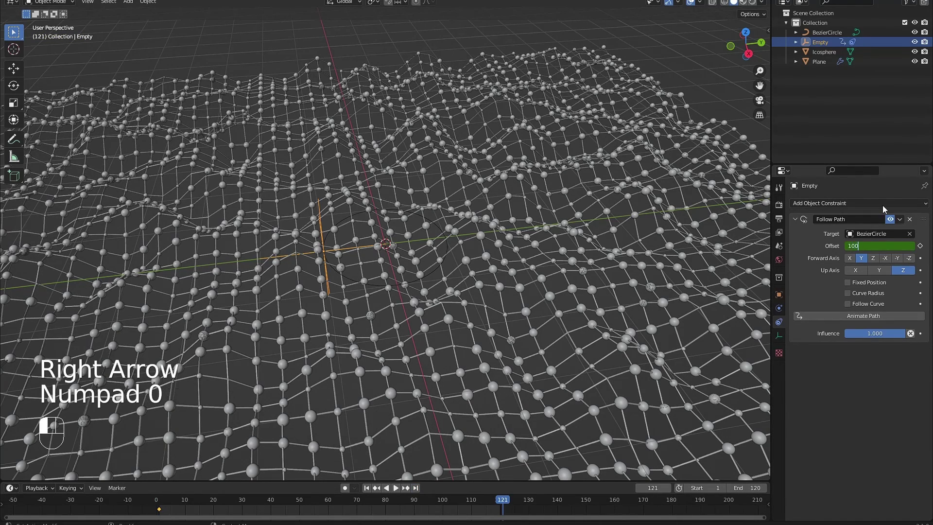
{"action": "key", "text": "Return"}
{"action": "left_click", "coordinate": [921, 246]}
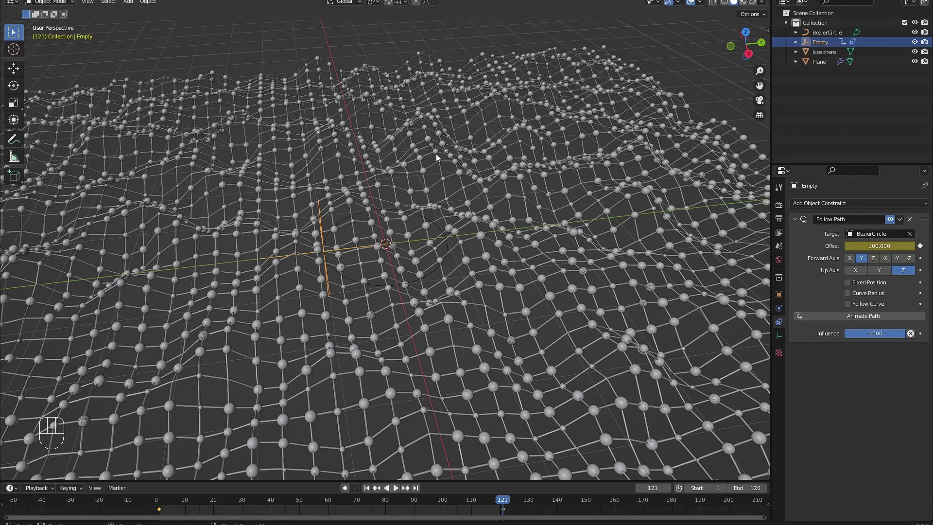
Step: Play back the animation to check the empty's constant-speed motion around the circle
{"action": "middle_click_drag", "start_coordinate": [380, 284], "coordinate": [892, 255]}
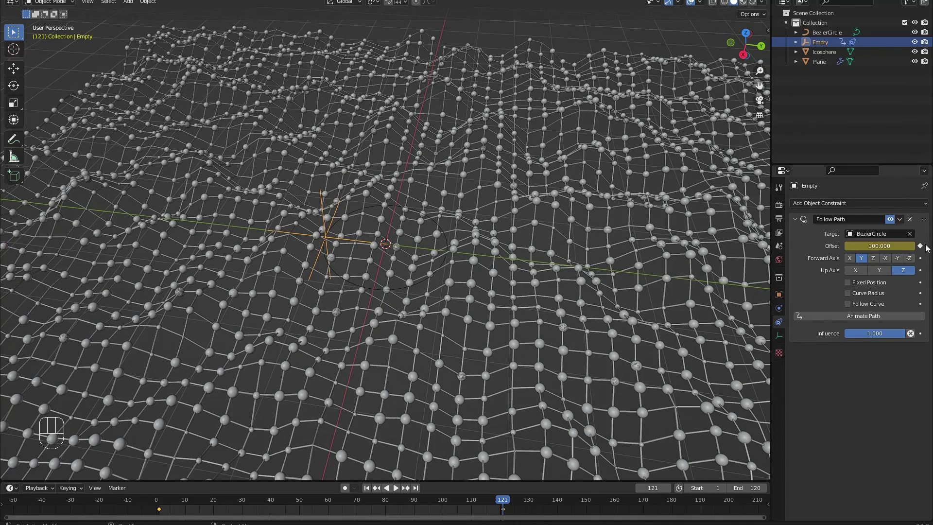
{"action": "key", "text": "space"}
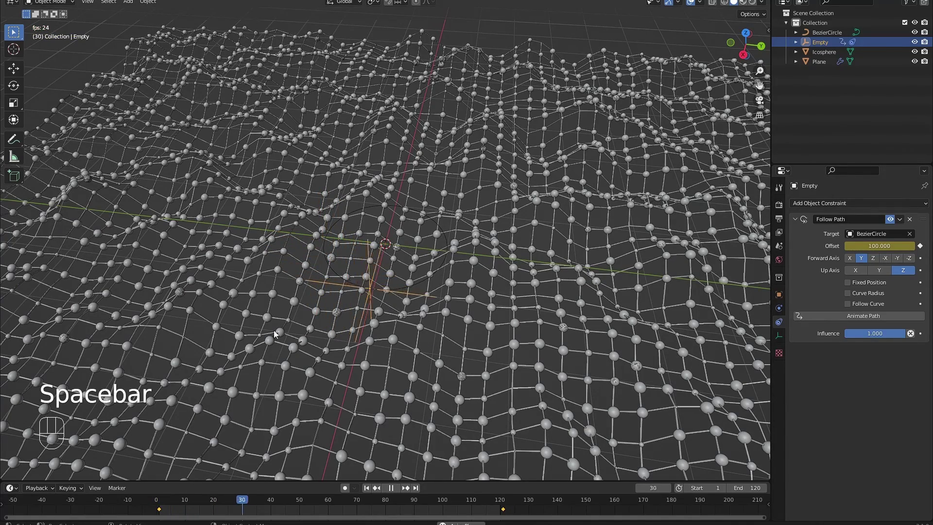
{"action": "key", "text": "space"}
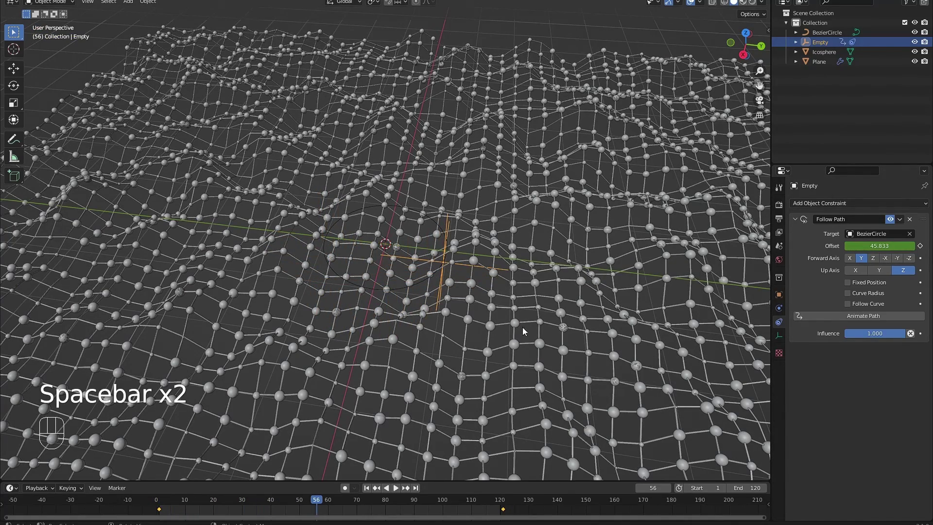
Step: Set the plane's Displace texture coordinates to Object and choose Empty as the coordinate object
{"action": "left_click", "coordinate": [579, 323]}
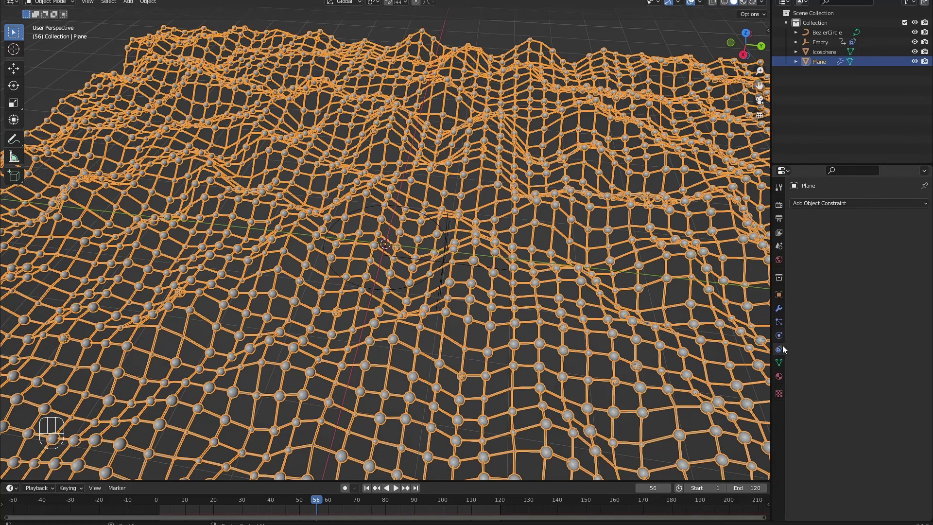
{"action": "left_click", "coordinate": [779, 307]}
{"action": "left_click", "coordinate": [869, 246]}
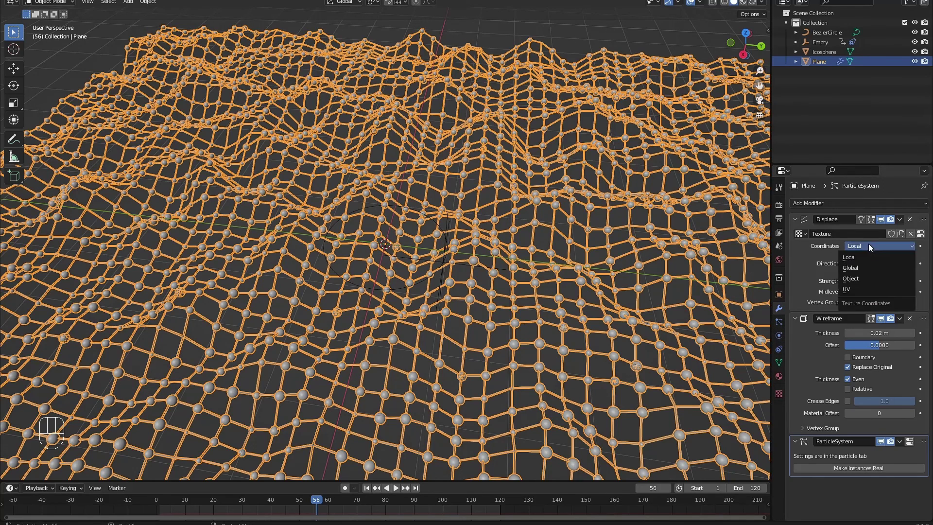
{"action": "left_click", "coordinate": [864, 279]}
{"action": "left_click", "coordinate": [868, 256]}
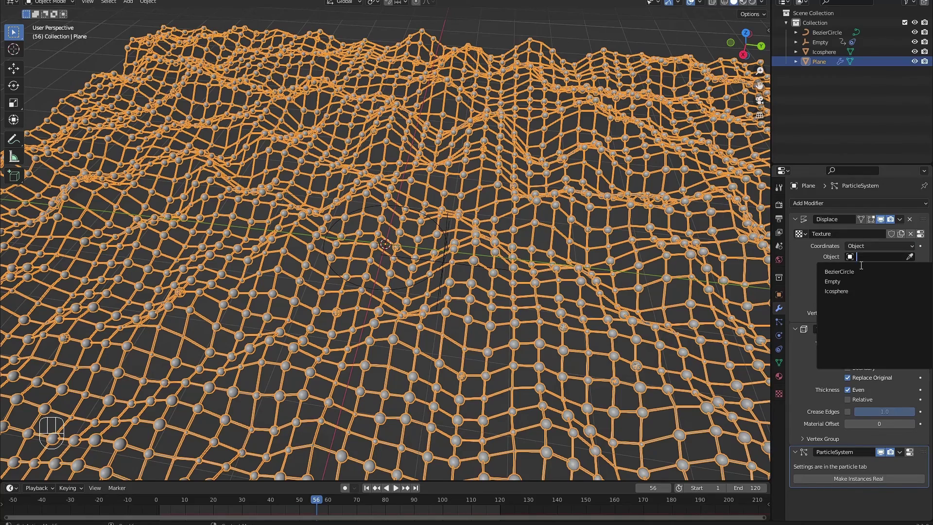
{"action": "left_click", "coordinate": [841, 283]}
Step: Hide the viewport overlays and play back the plane's displacement animation in solid shading
{"action": "middle_click_drag", "start_coordinate": [448, 310], "coordinate": [430, 294]}
{"action": "left_click", "coordinate": [691, 3]}
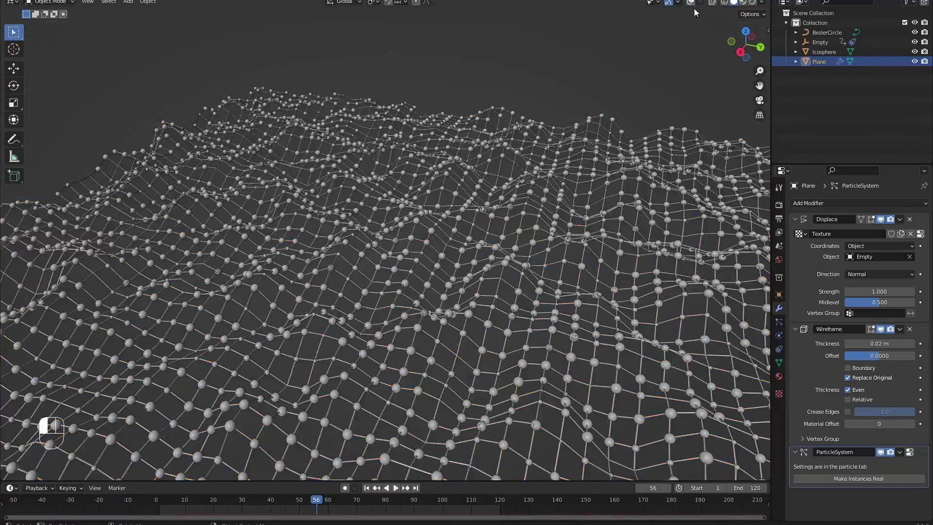
{"action": "key", "text": "space"}
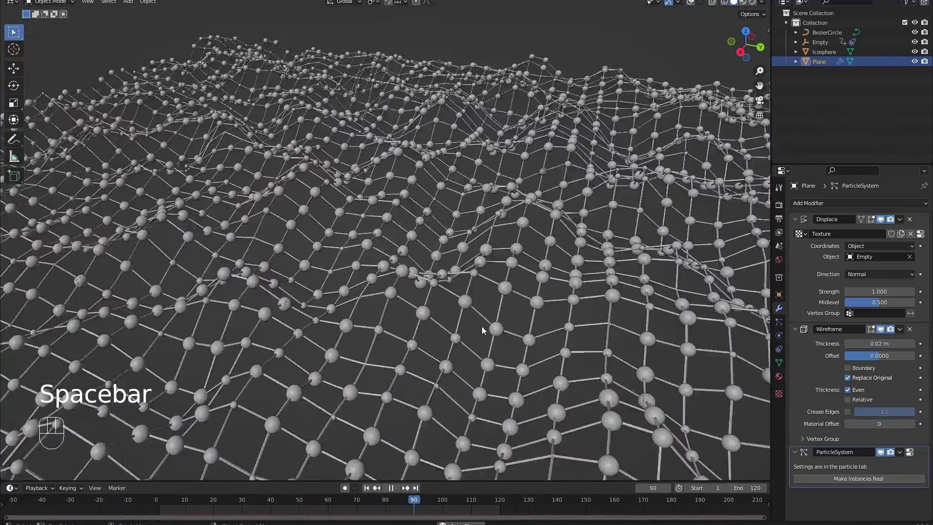
{"action": "middle_click_drag", "start_coordinate": [482, 326], "coordinate": [514, 314]}
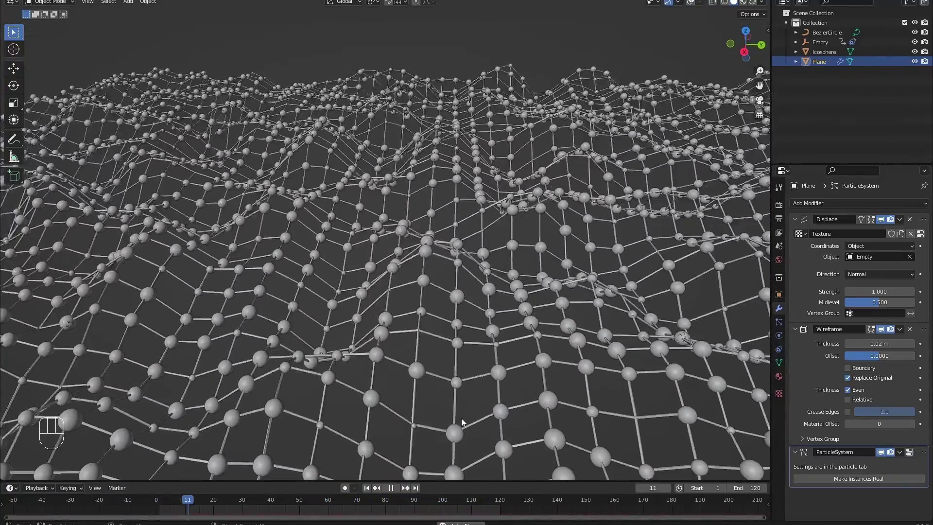
{"action": "key", "text": "space"}
Step: Play back the animation in rendered shading, and restore solid shading and the viewport overlays
{"action": "key", "text": "z"}
{"action": "key", "text": "space"}
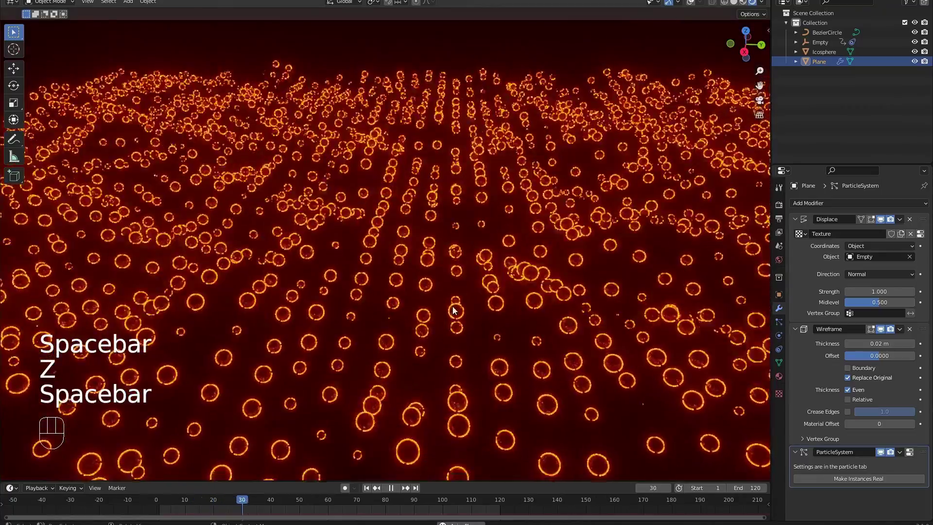
{"action": "key", "text": "space"}
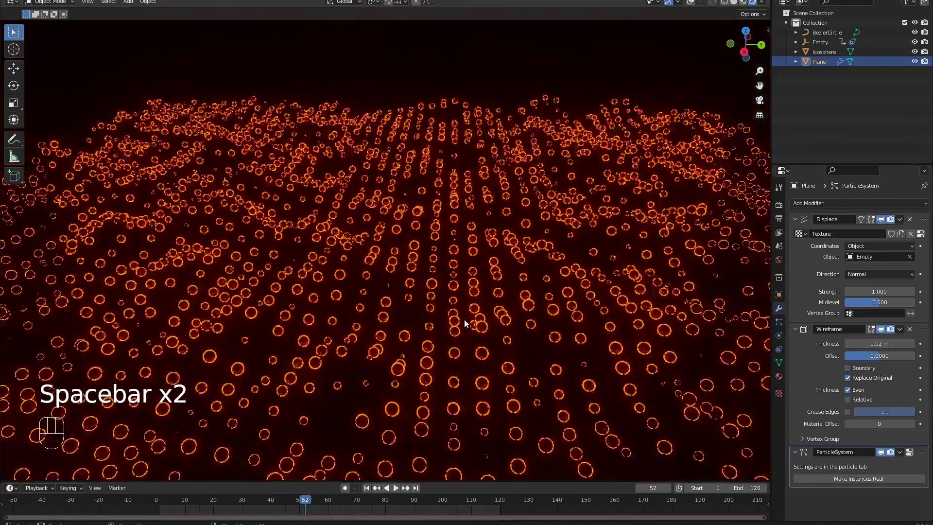
{"action": "key", "text": "z"}
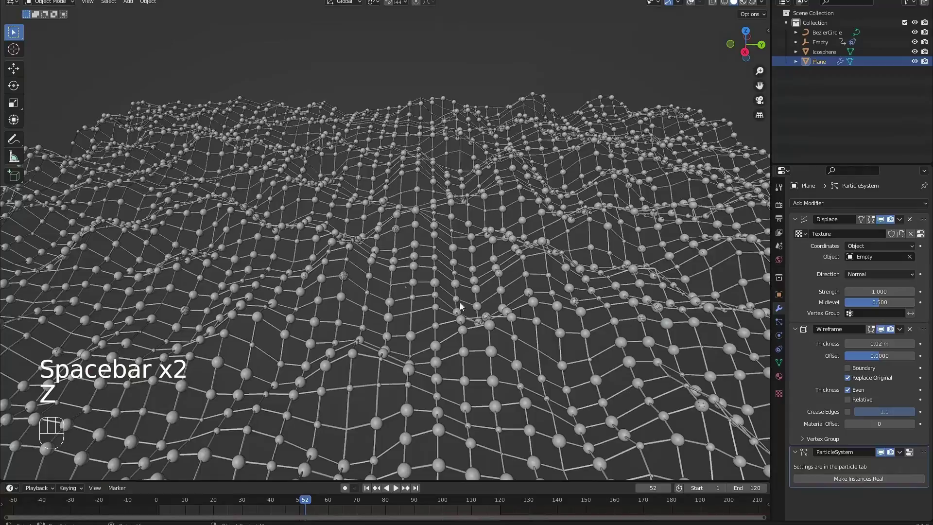
{"action": "left_click", "coordinate": [690, 2]}
Step: Add a camera and align it to a view looking down on the plane, at about X 6.35 m, Y 0.32 m, Z 5.90 m
{"action": "middle_click_drag", "start_coordinate": [494, 166], "coordinate": [421, 238]}
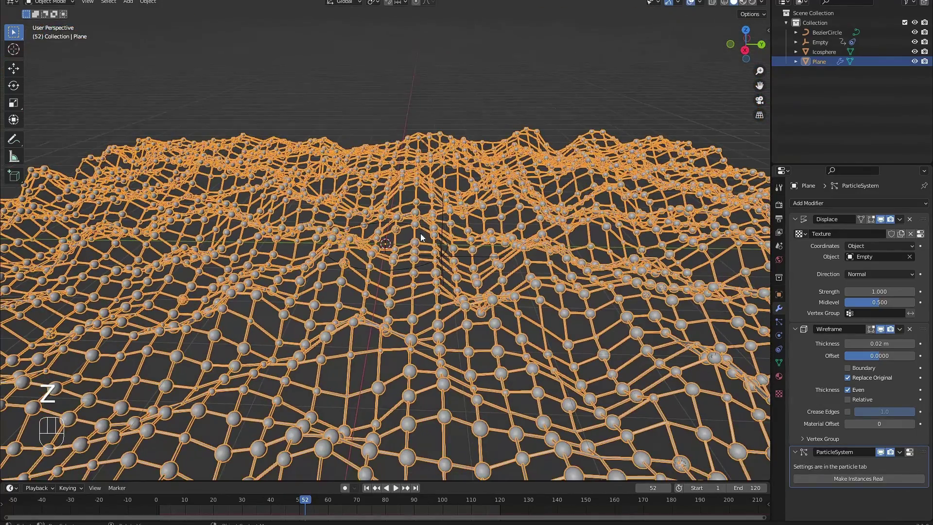
{"action": "key", "text": "shift+a"}
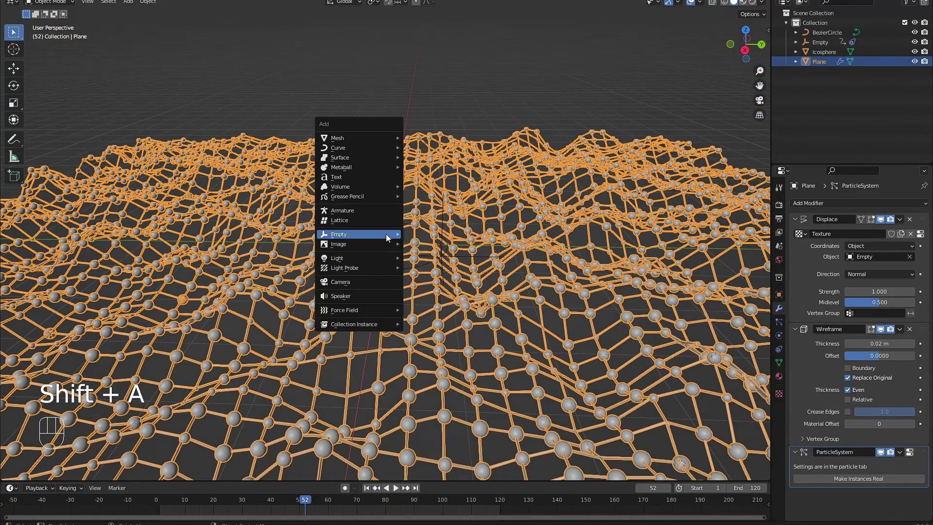
{"action": "left_click", "coordinate": [364, 281]}
{"action": "key", "text": "ctrl+alt+KP_0"}
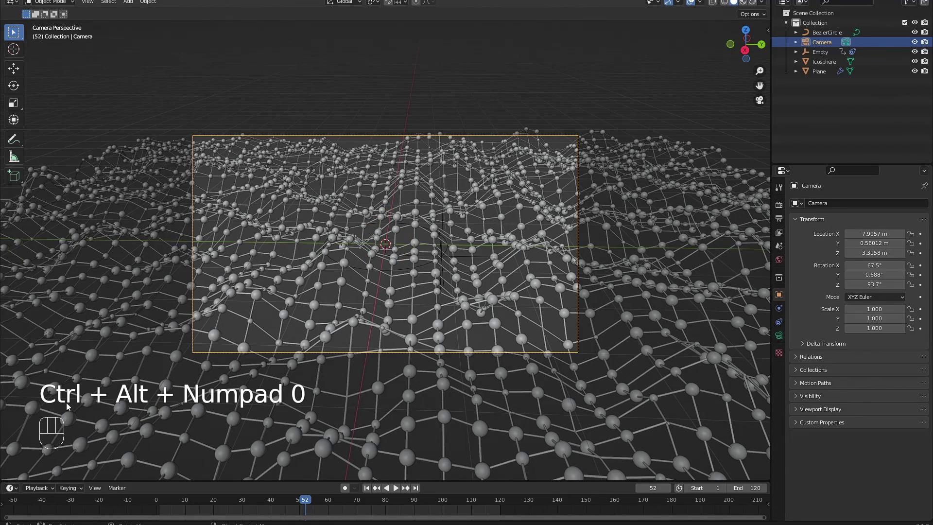
{"action": "middle_click_drag", "start_coordinate": [465, 263], "coordinate": [462, 264]}
{"action": "key", "text": "ctrl+alt+KP_0"}
{"action": "scroll", "coordinate": [461, 269], "scroll_direction": "up", "scroll_amount": 3}
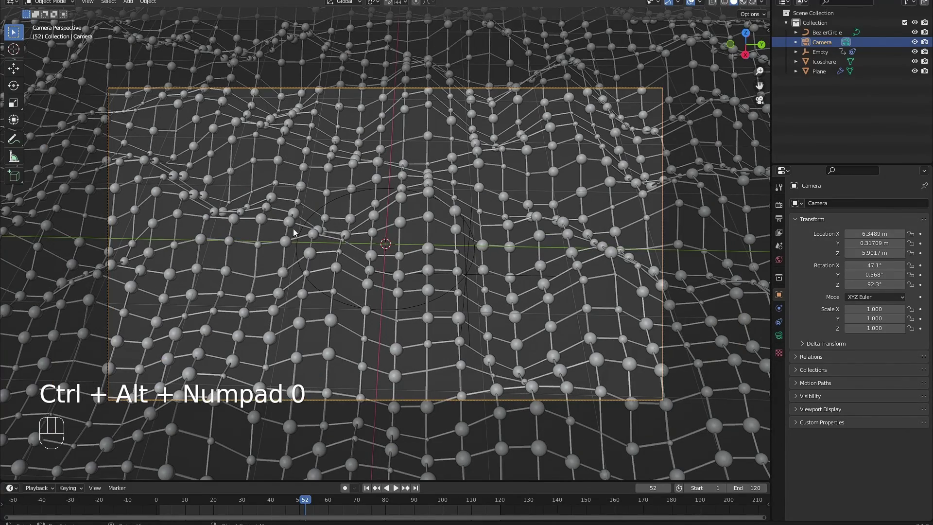
{"action": "scroll", "coordinate": [263, 270], "scroll_direction": "up", "scroll_amount": 1}
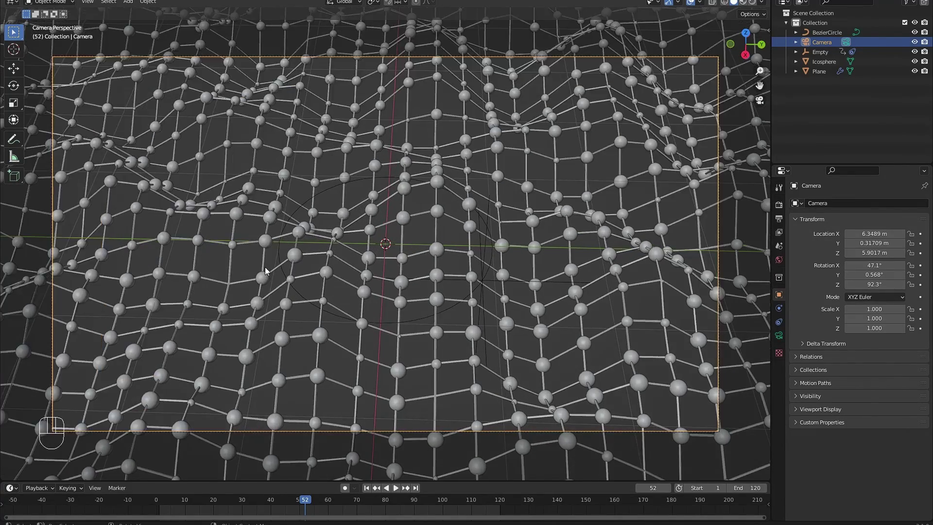
{"action": "scroll", "coordinate": [552, 240], "scroll_direction": "down", "scroll_amount": 1}
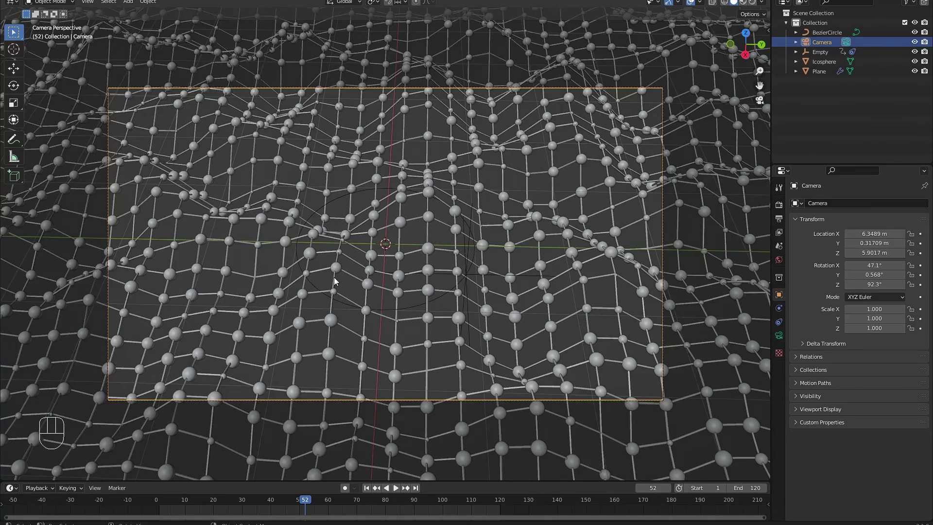
{"action": "key", "text": "z"}
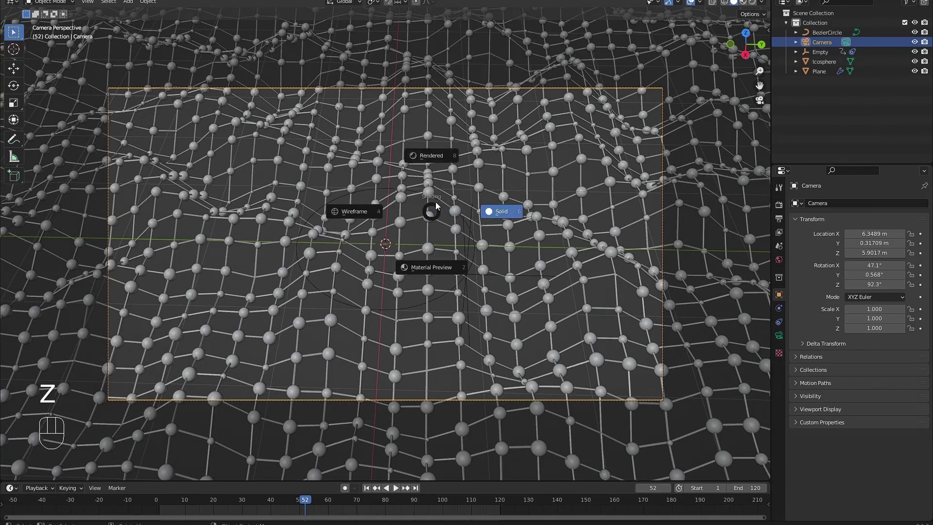
{"action": "left_click", "coordinate": [506, 208]}
{"action": "key", "text": "z"}
{"action": "left_click", "coordinate": [437, 250]}
Step: Add a point light and move it above the plane to about Y 5.89 m, Z 6.05 m
{"action": "scroll", "coordinate": [438, 250], "scroll_direction": "down", "scroll_amount": 2}
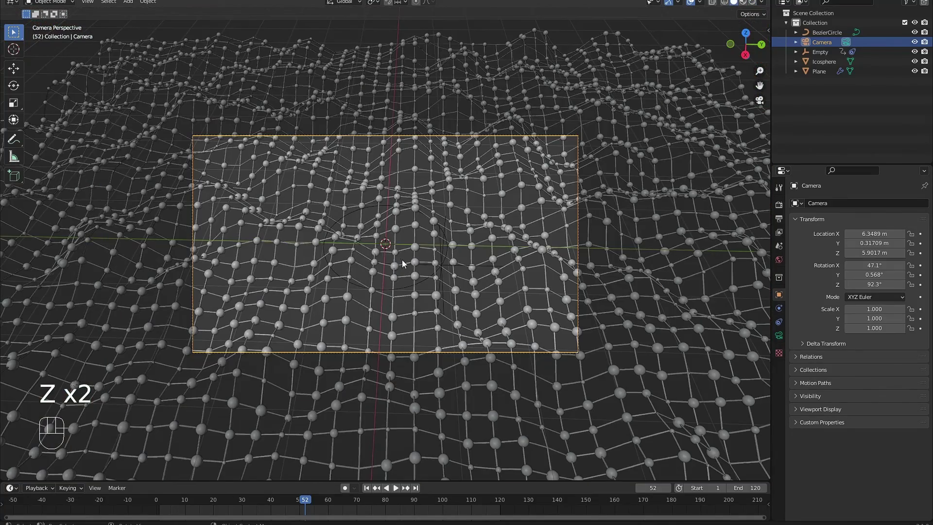
{"action": "key", "text": "shift+a"}
{"action": "mouse_move", "coordinate": [354, 212]}
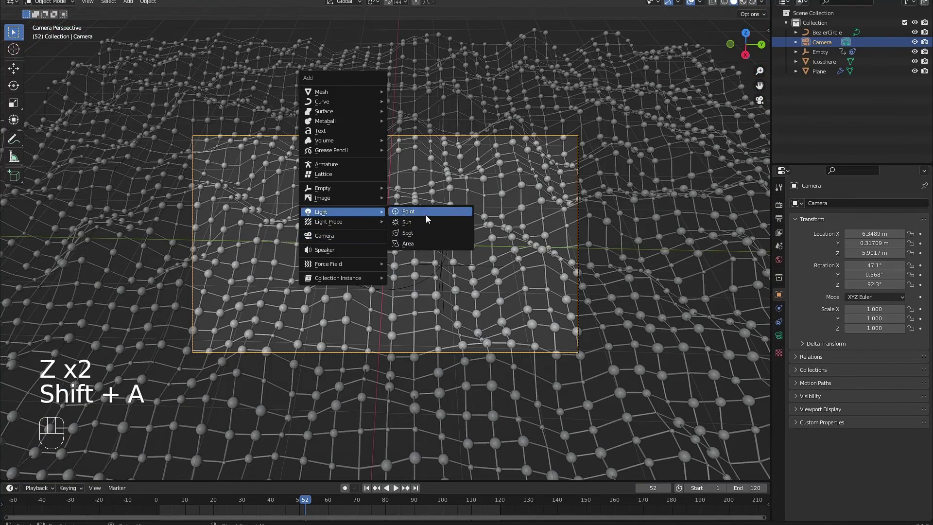
{"action": "left_click", "coordinate": [417, 212]}
{"action": "middle_click_drag", "start_coordinate": [437, 301], "coordinate": [435, 269]}
{"action": "scroll", "coordinate": [434, 263], "scroll_direction": "down", "scroll_amount": 6}
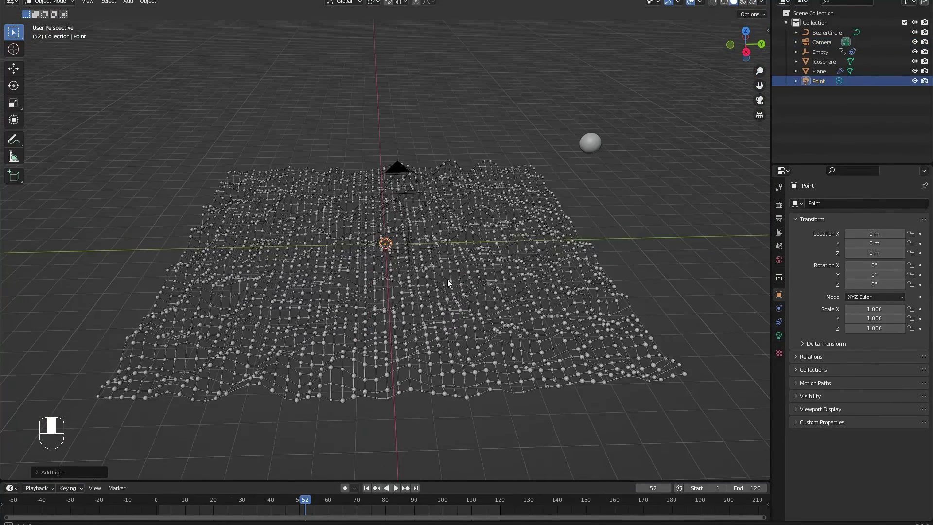
{"action": "left_click", "coordinate": [18, 71]}
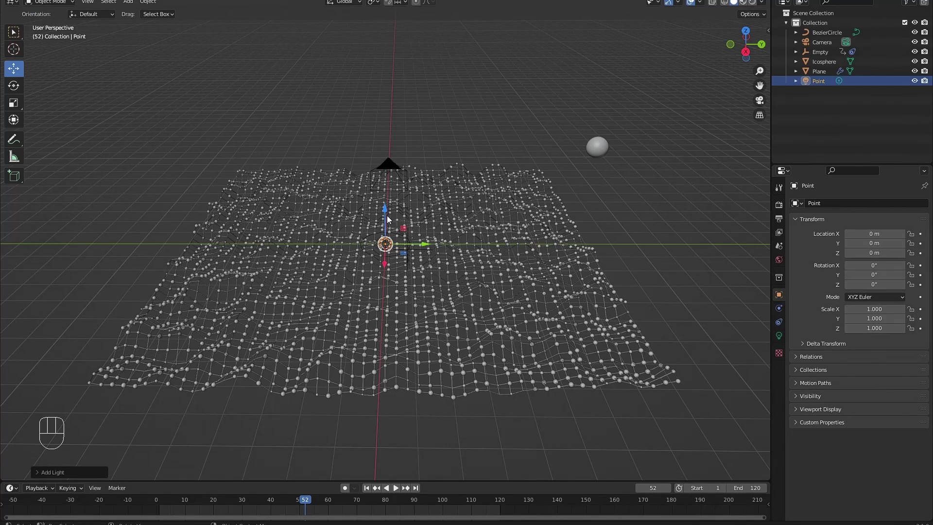
{"action": "left_click_drag", "start_coordinate": [388, 218], "coordinate": [583, 90]}
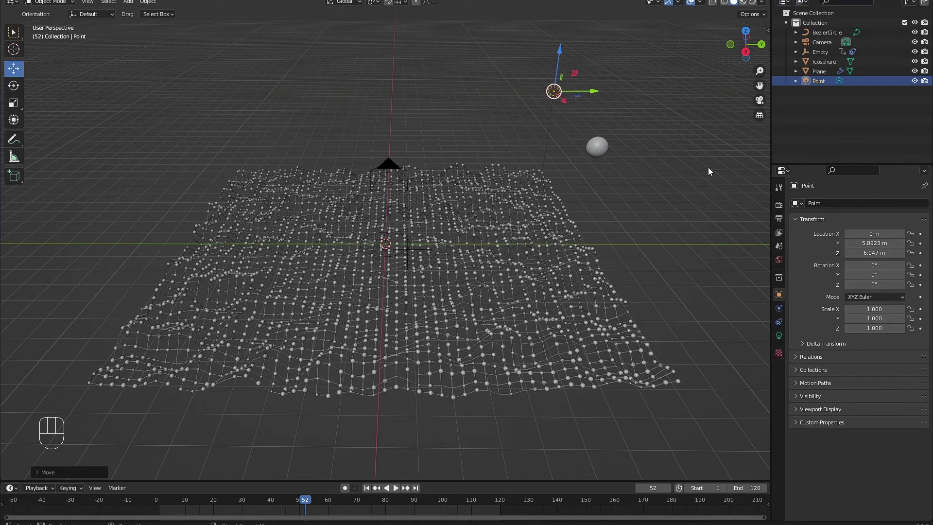
Step: Set the point light's power to 1000 W
{"action": "left_click", "coordinate": [779, 335]}
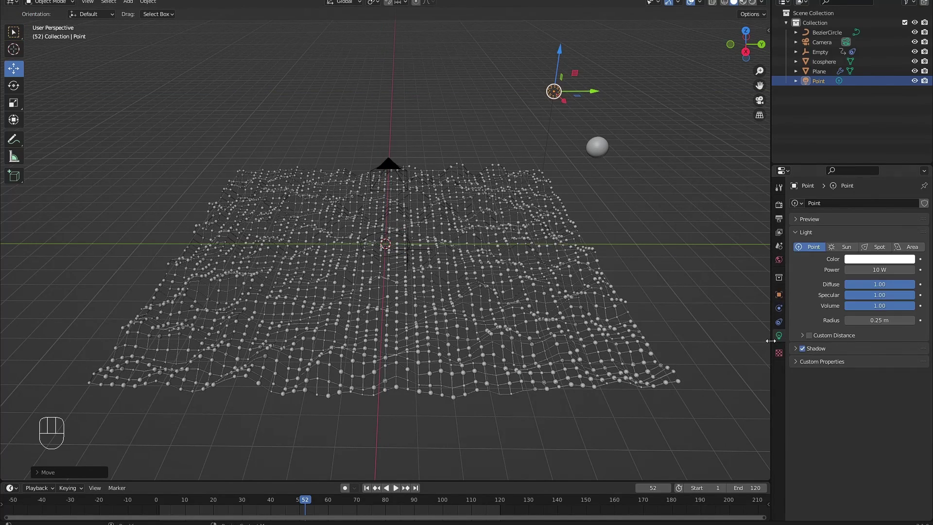
{"action": "left_click", "coordinate": [880, 269]}
{"action": "type", "text": "1000"}
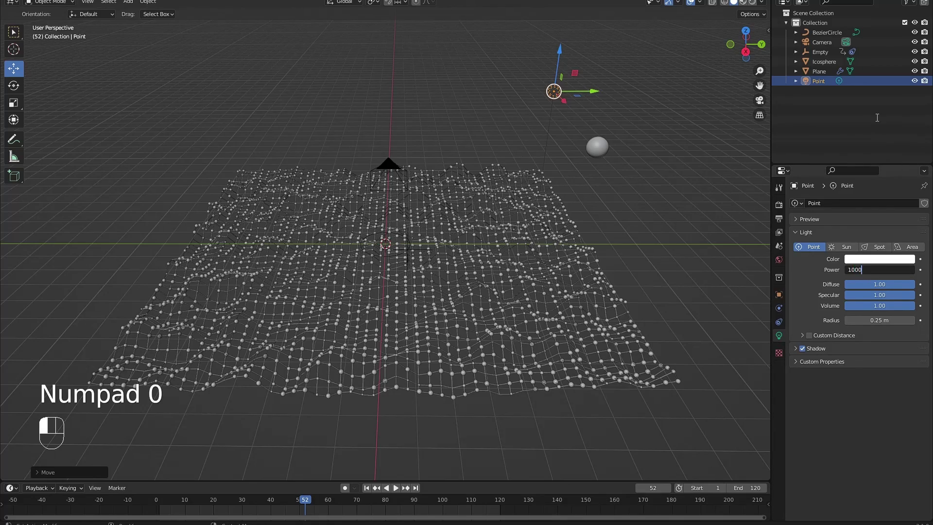
{"action": "key", "text": "Return"}
Step: Look through the camera in rendered shading and play back the animation for a short stretch
{"action": "key", "text": "KP_0"}
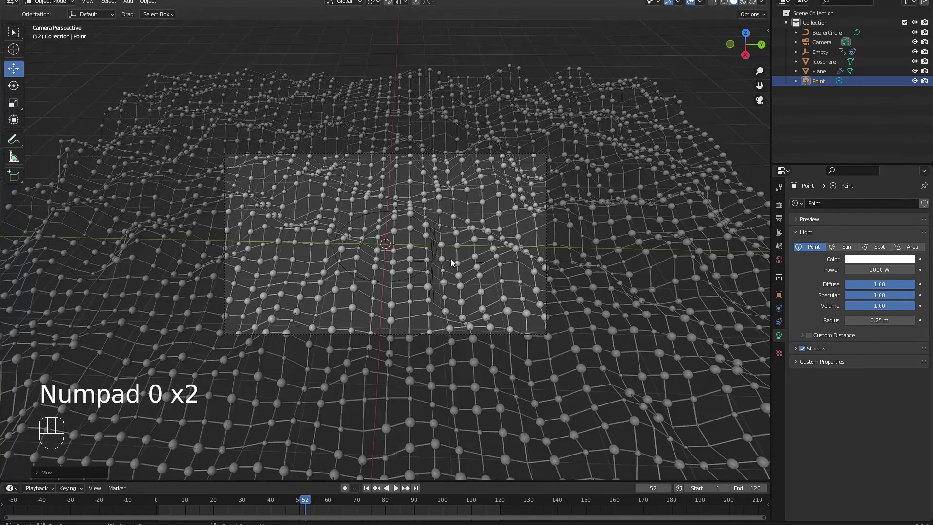
{"action": "key", "text": "z"}
{"action": "key", "text": "space"}
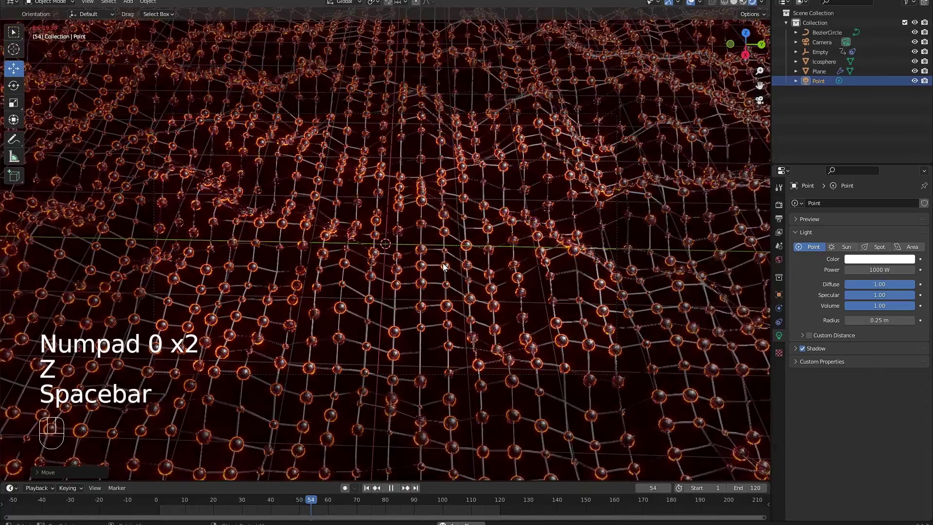
{"action": "key", "text": "space"}
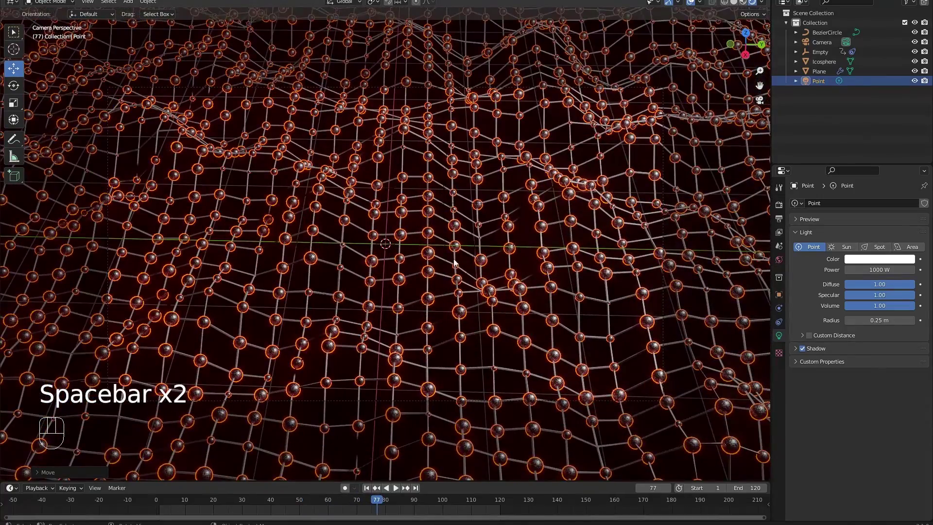
Step: Select the camera and move it closer to the plane so the glowing spheres fill more of the frame
{"action": "left_click", "coordinate": [824, 42]}
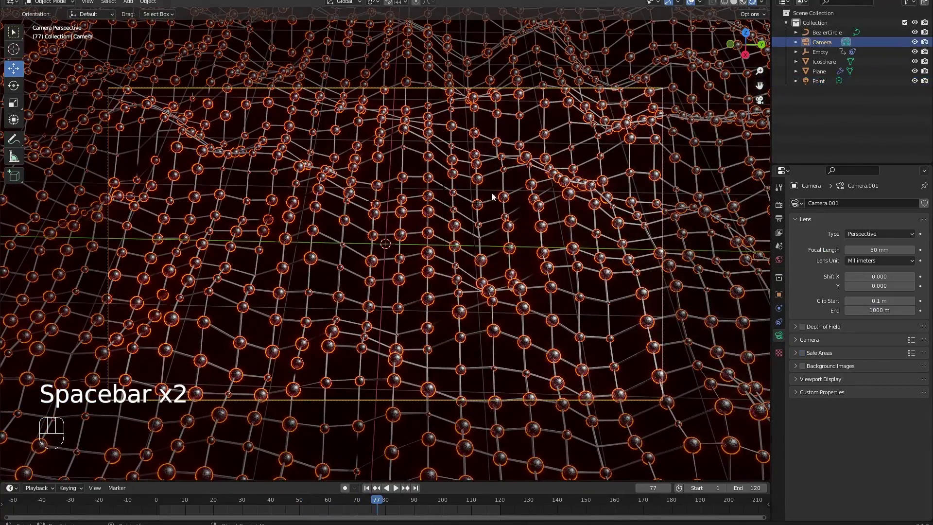
{"action": "key", "text": "g"}
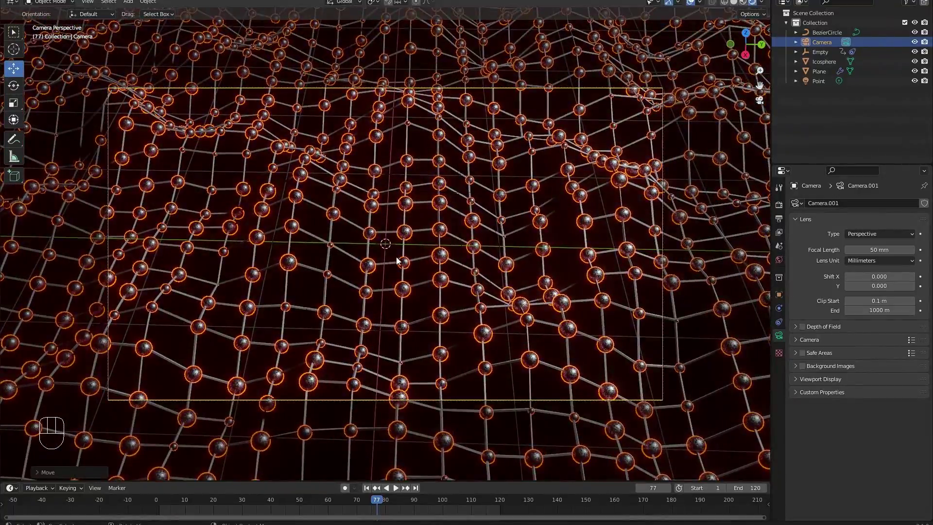
{"action": "left_click", "coordinate": [388, 258]}
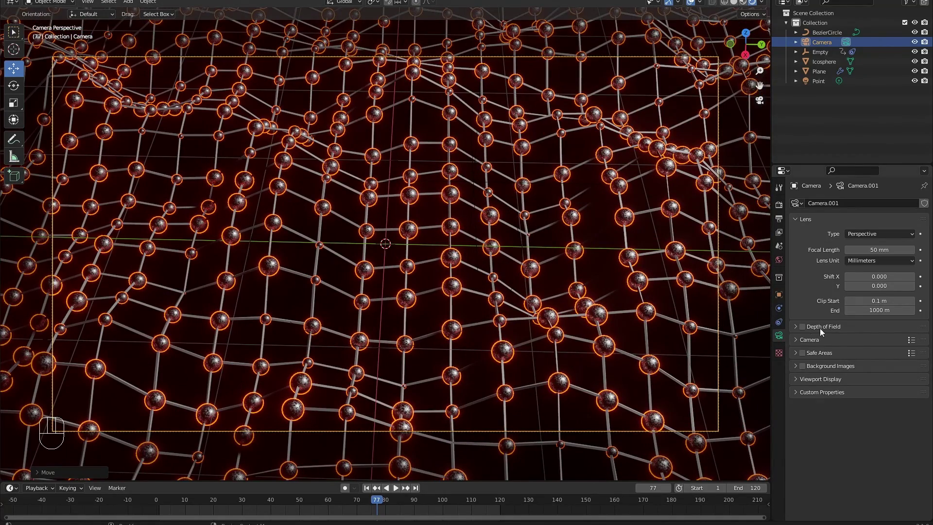
Step: Enable the camera's depth of field with a 9 m focus distance and F-stop 1.5, and play back the animation to check it
{"action": "left_click", "coordinate": [803, 326]}
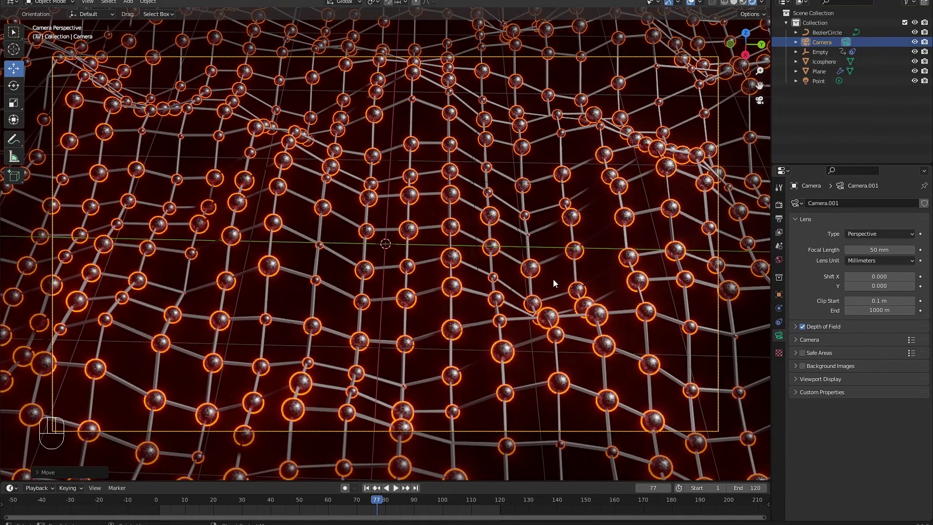
{"action": "left_click", "coordinate": [851, 326]}
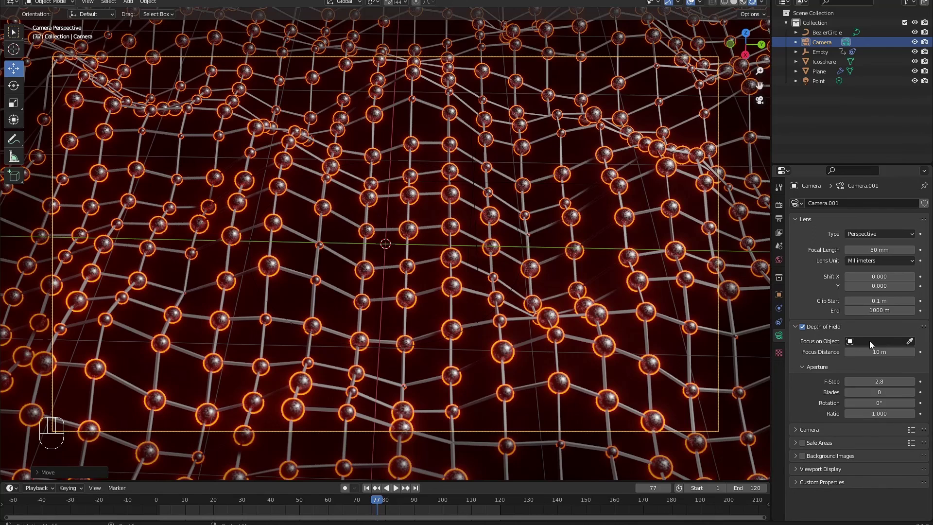
{"action": "left_click", "coordinate": [874, 342]}
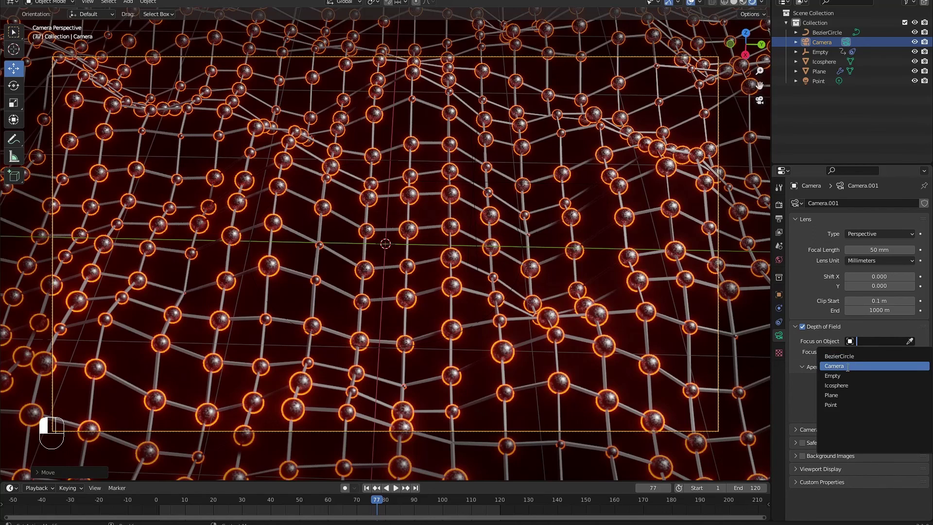
{"action": "left_click", "coordinate": [806, 363]}
{"action": "left_click_drag", "start_coordinate": [868, 381], "coordinate": [848, 381]}
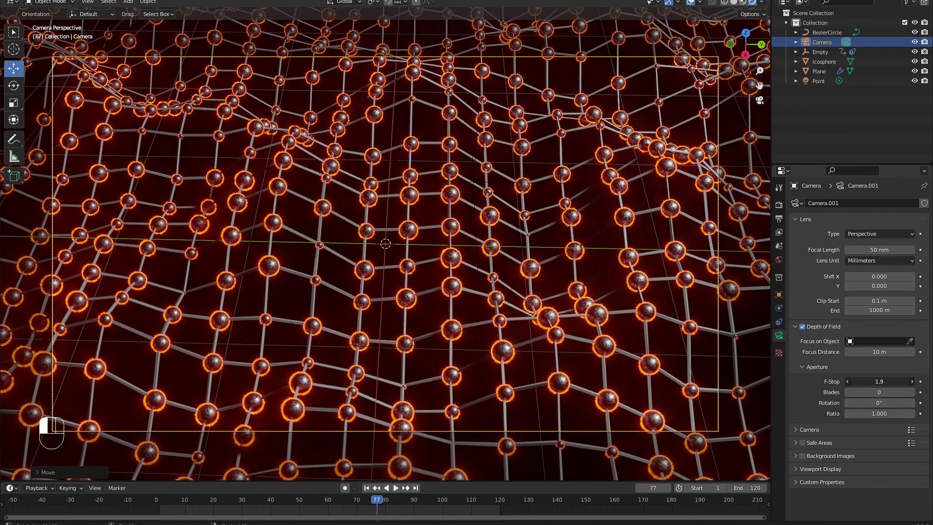
{"action": "left_click_drag", "start_coordinate": [892, 354], "coordinate": [885, 381]}
{"action": "key", "text": "space"}
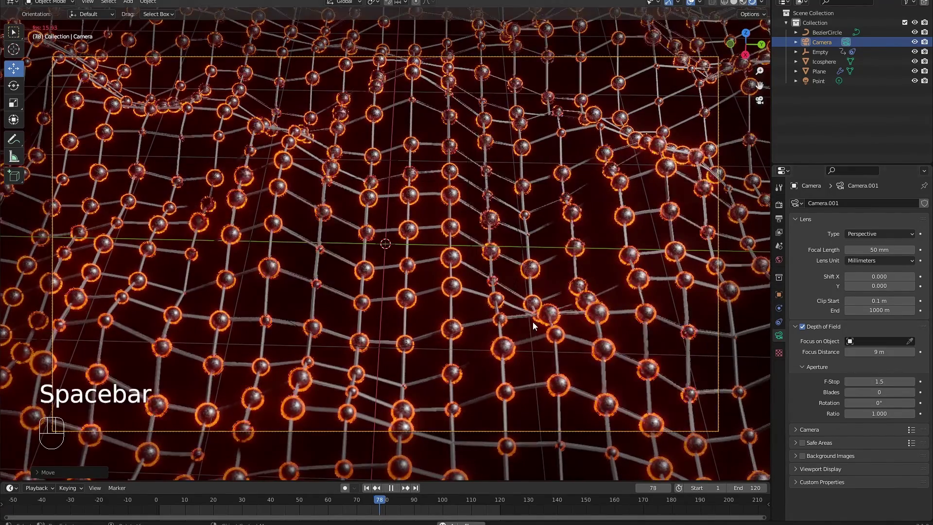
{"action": "key", "text": "space"}
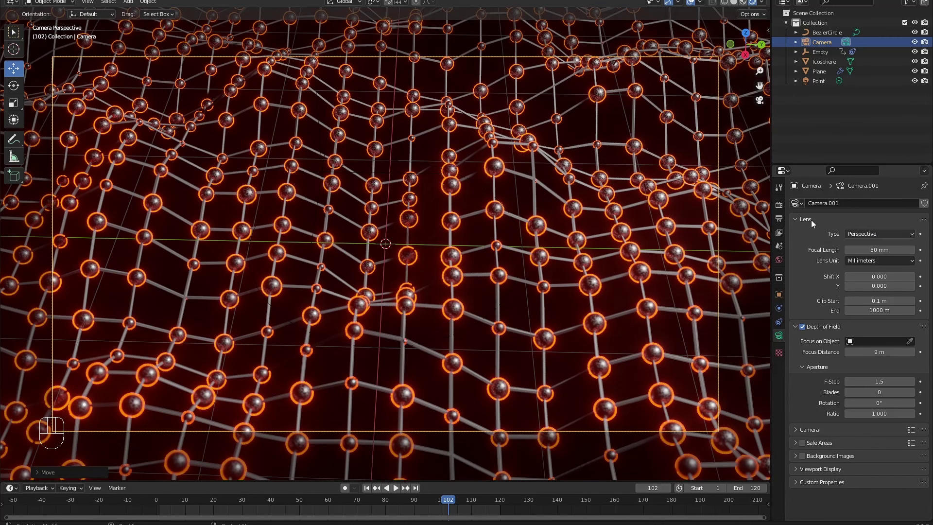
Step: Set the scene's render output file format to FFmpeg Video, leaving the output folder as it is
{"action": "left_click", "coordinate": [780, 219]}
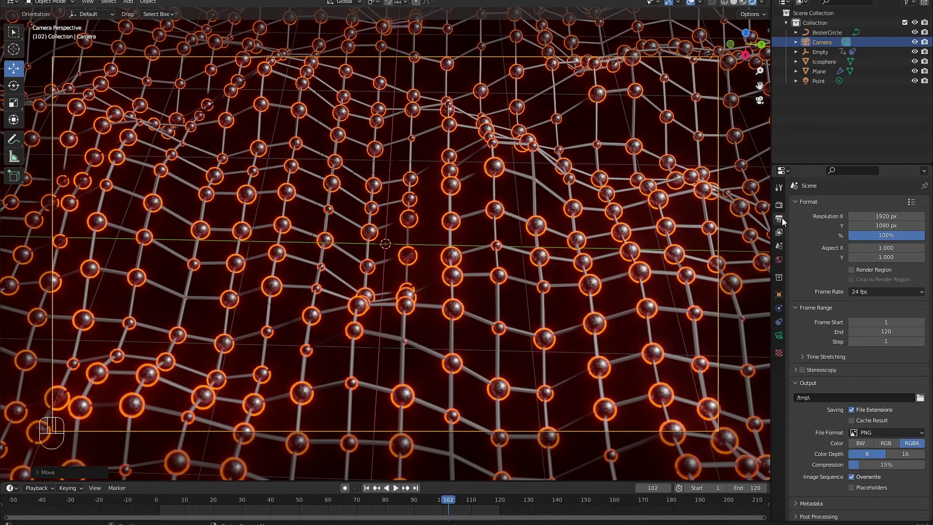
{"action": "left_click", "coordinate": [920, 398]}
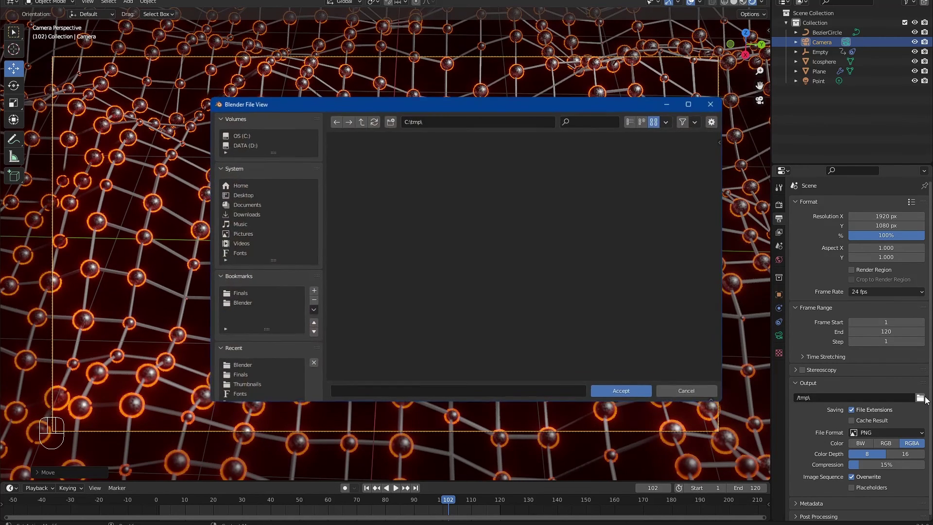
{"action": "left_click", "coordinate": [686, 393]}
{"action": "left_click", "coordinate": [868, 432]}
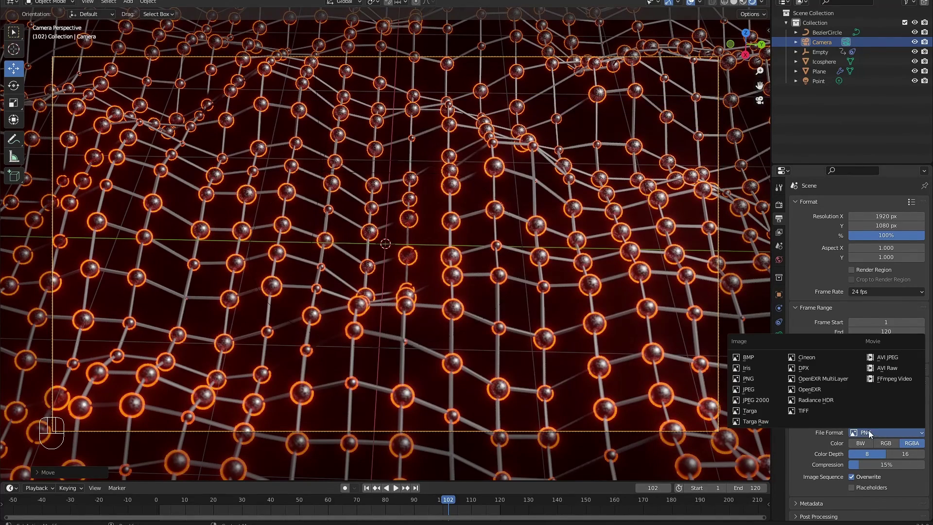
{"action": "left_click", "coordinate": [888, 379]}
{"action": "scroll", "coordinate": [829, 453], "scroll_direction": "down", "scroll_amount": 2}
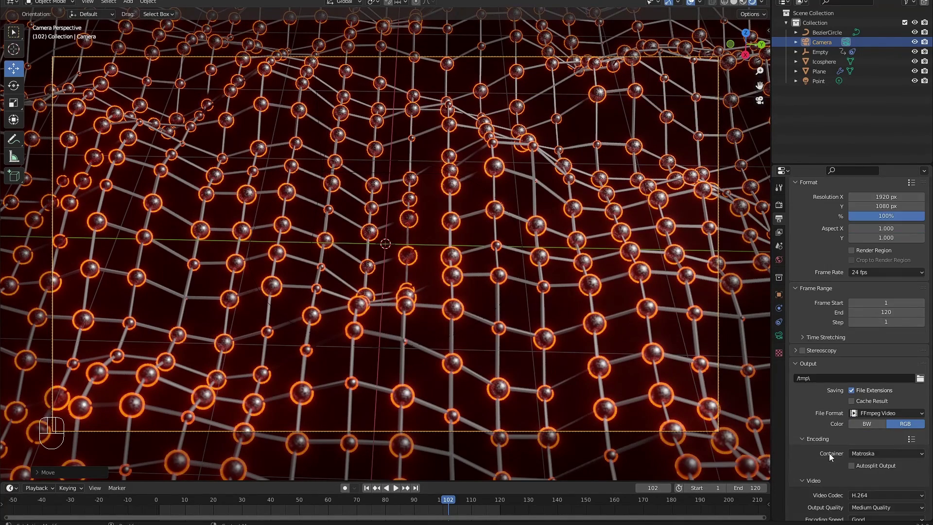
Step: Set the video encoding container to MPEG-4 and choose the output quality
{"action": "left_click", "coordinate": [863, 433]}
{"action": "left_click", "coordinate": [868, 406]}
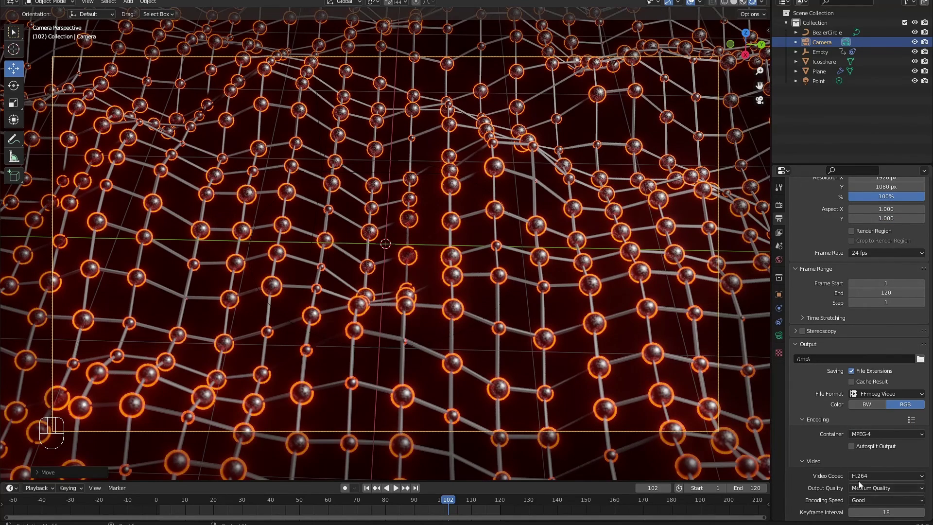
{"action": "left_click", "coordinate": [864, 486]}
{"action": "left_click", "coordinate": [873, 457]}
{"action": "key", "text": "alt"}
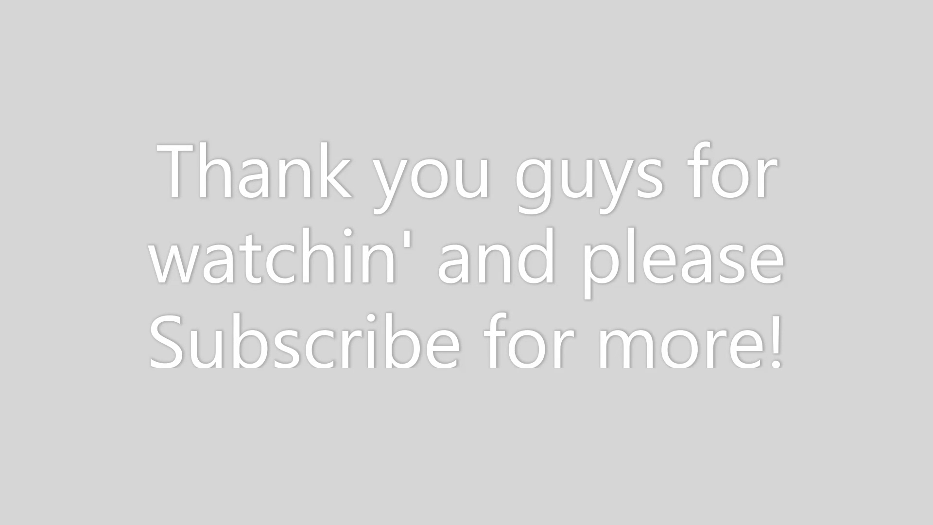